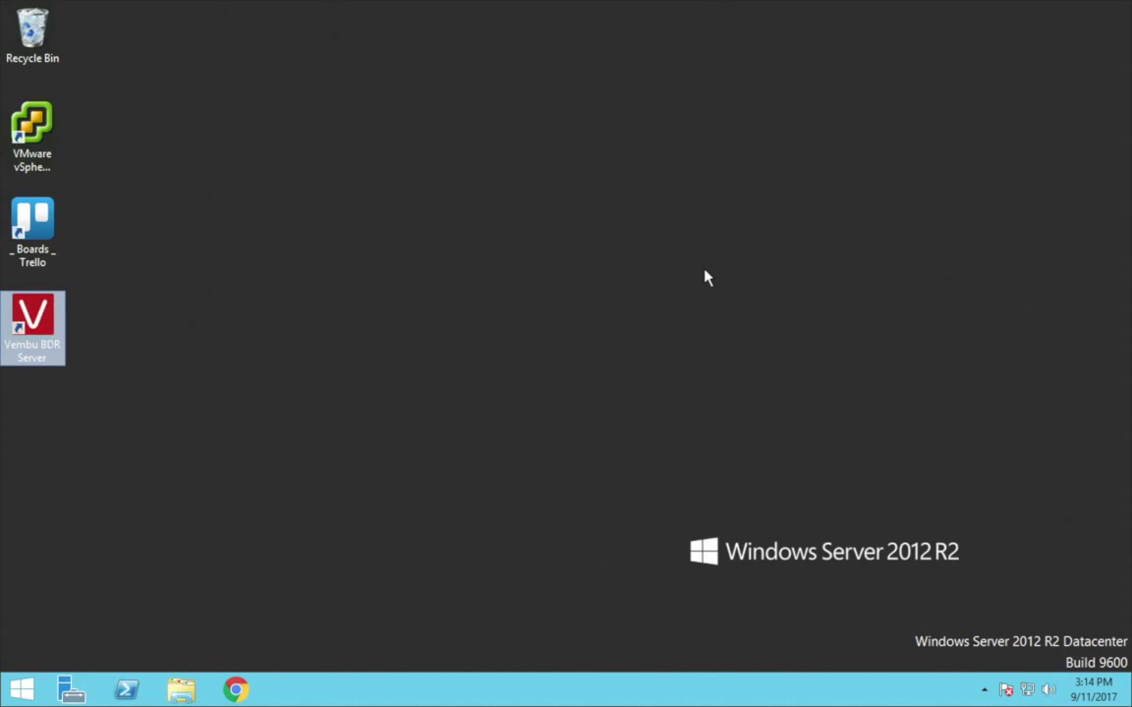
Step: Launch the Vembu BDR Server console and sign in with the administrator credentials
{"action": "double_click", "coordinate": [51, 296]}
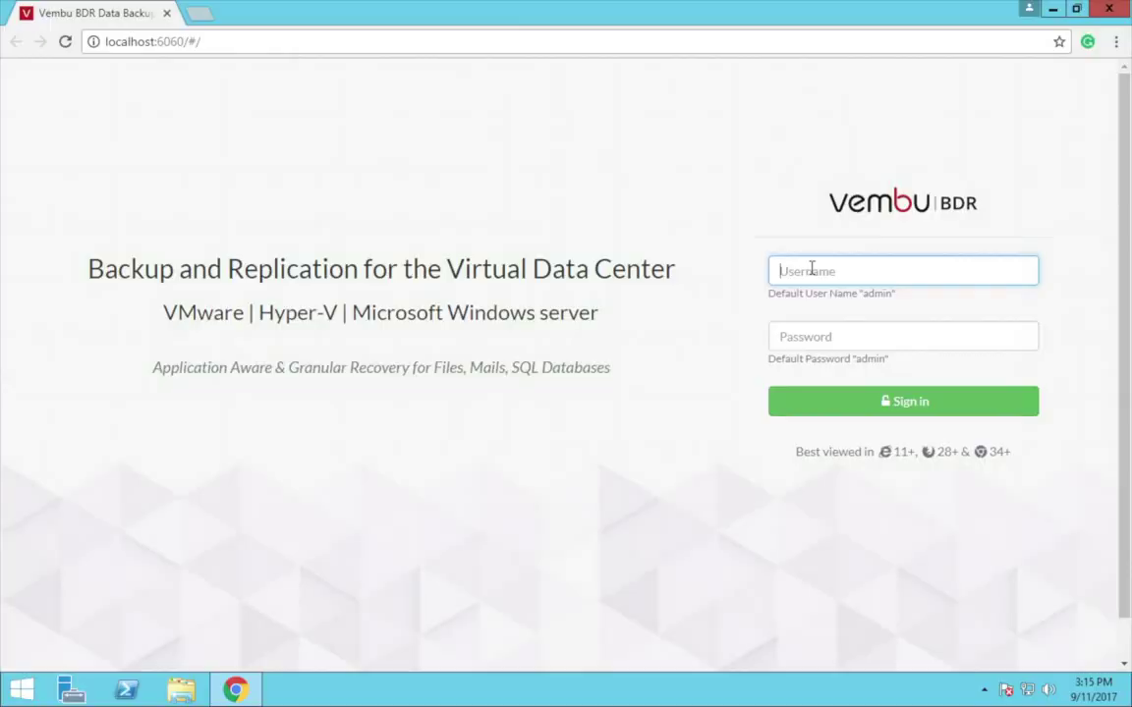
{"action": "type", "text": "ad"}
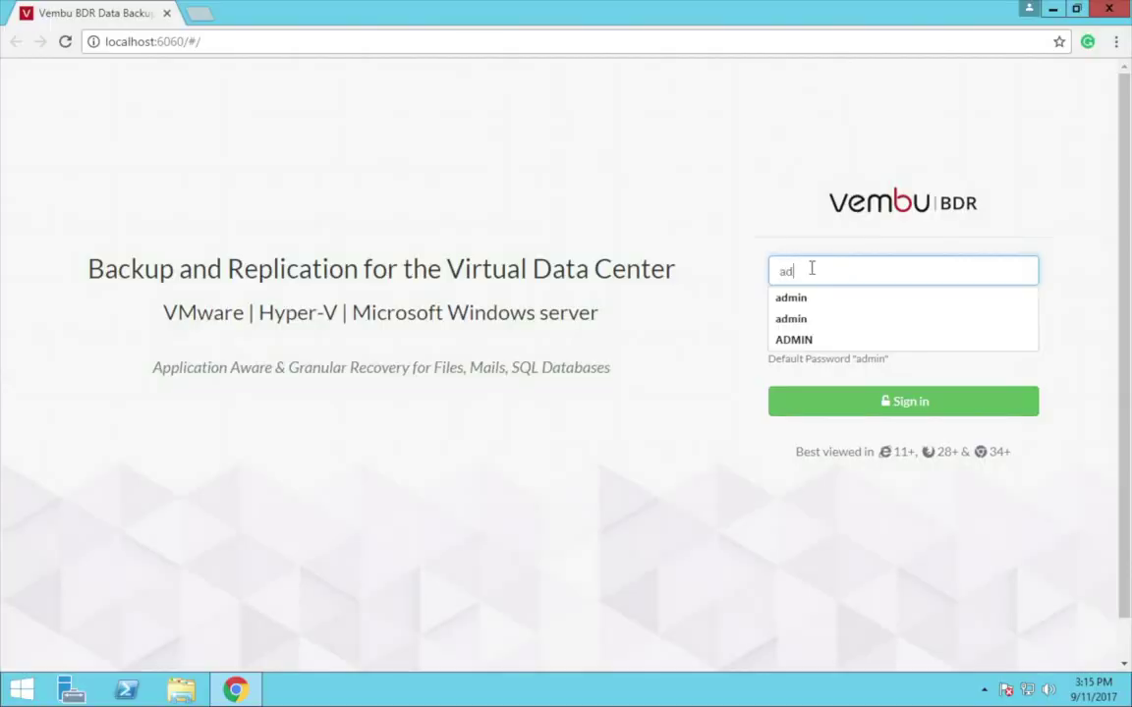
{"action": "type", "text": "min"}
{"action": "left_click", "coordinate": [708, 434]}
{"action": "left_click", "coordinate": [810, 336]}
{"action": "type", "text": "ad"}
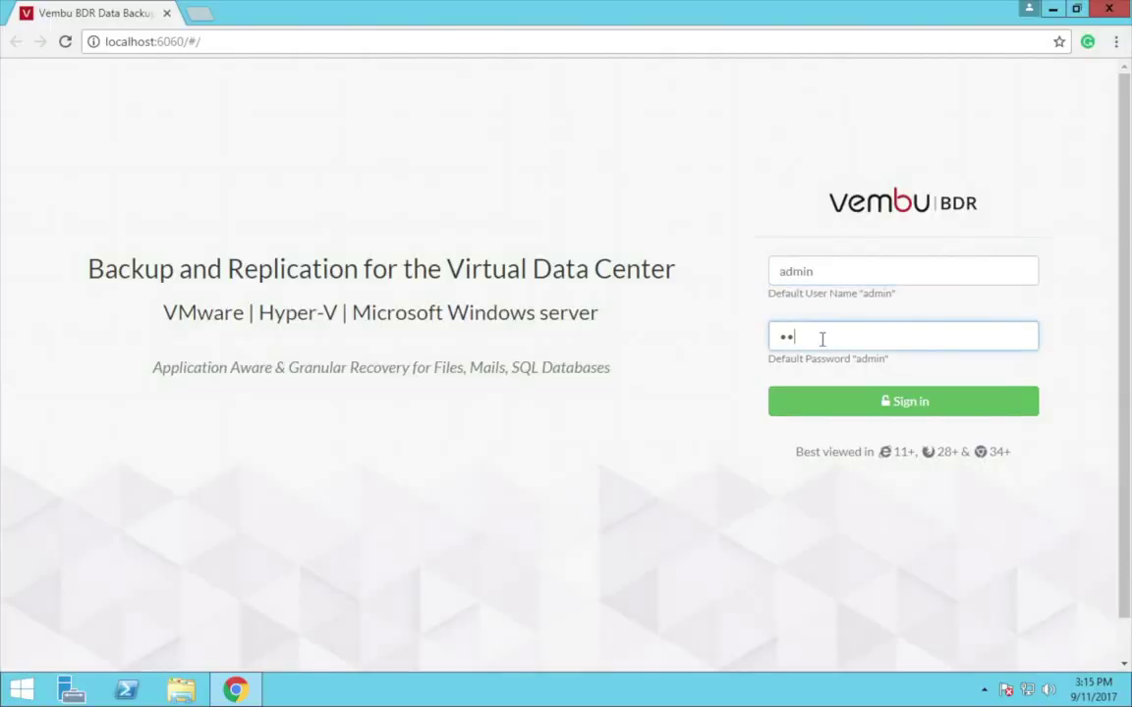
{"action": "type", "text": "min"}
{"action": "left_click", "coordinate": [870, 403]}
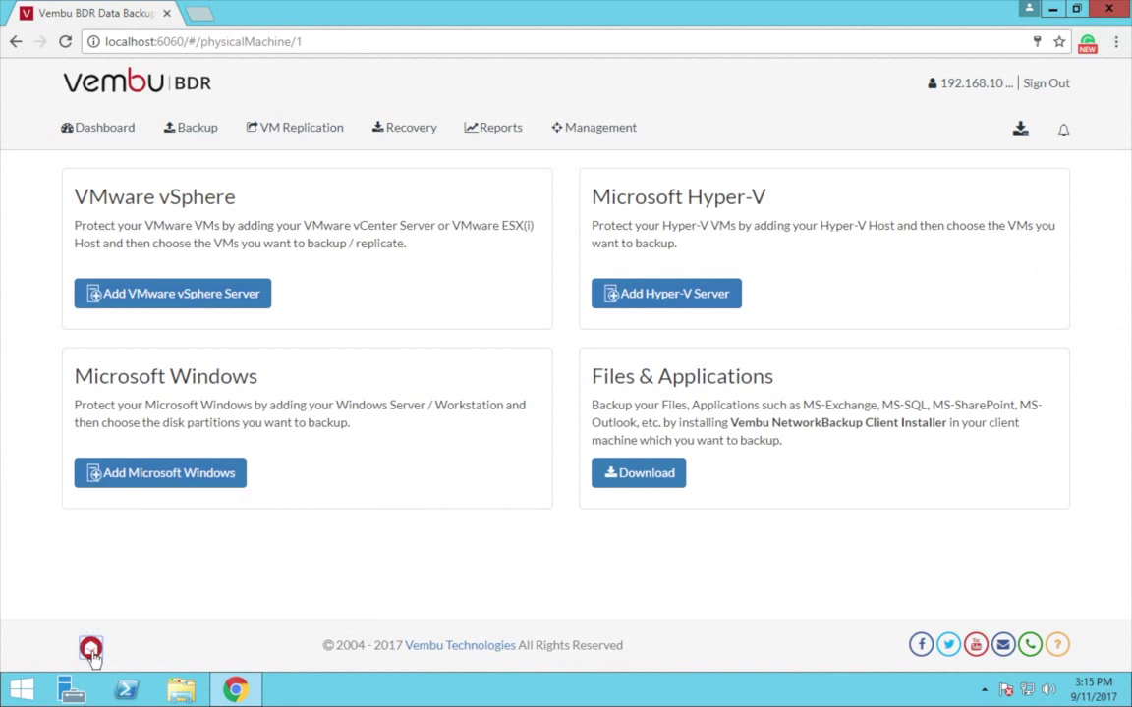
Step: Go to Backup > VMware vSphere and bring up the Add VMware vSphere Server form
{"action": "left_click", "coordinate": [206, 135]}
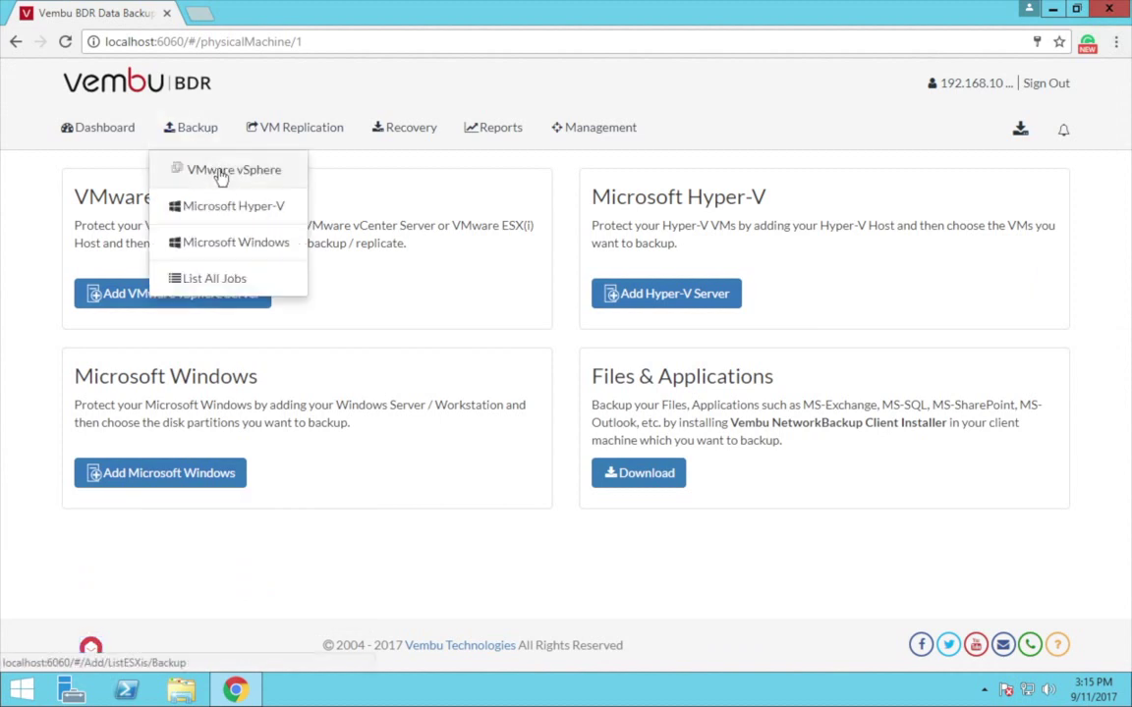
{"action": "left_click", "coordinate": [222, 175]}
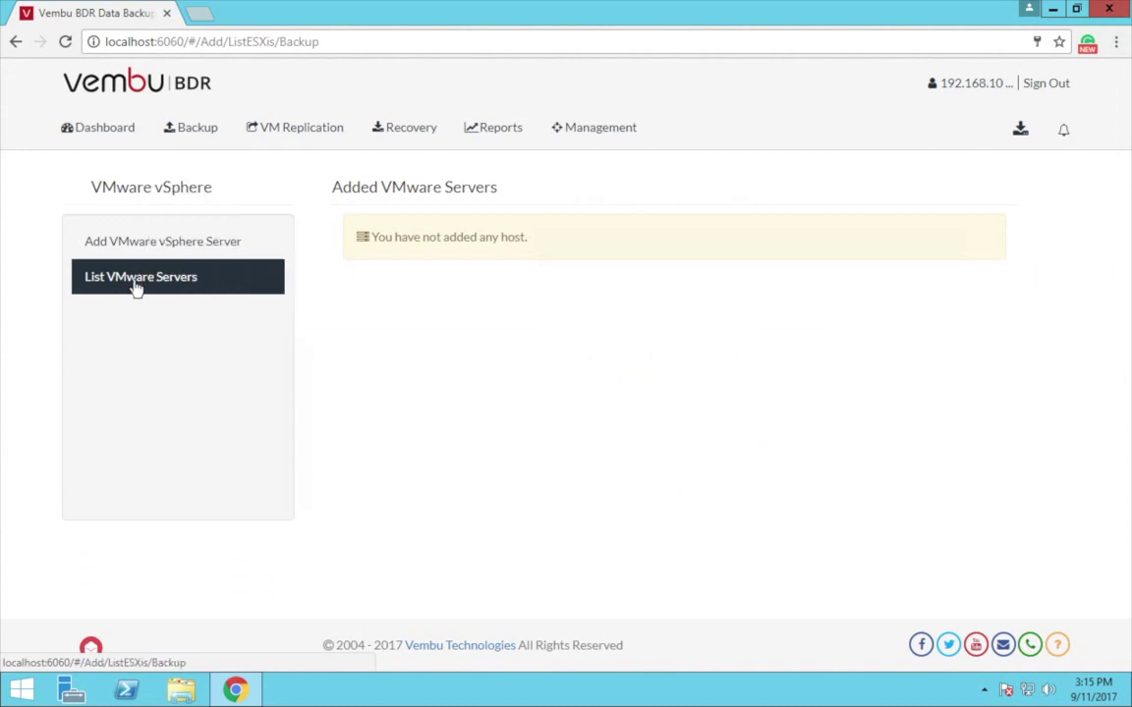
{"action": "left_click", "coordinate": [155, 248]}
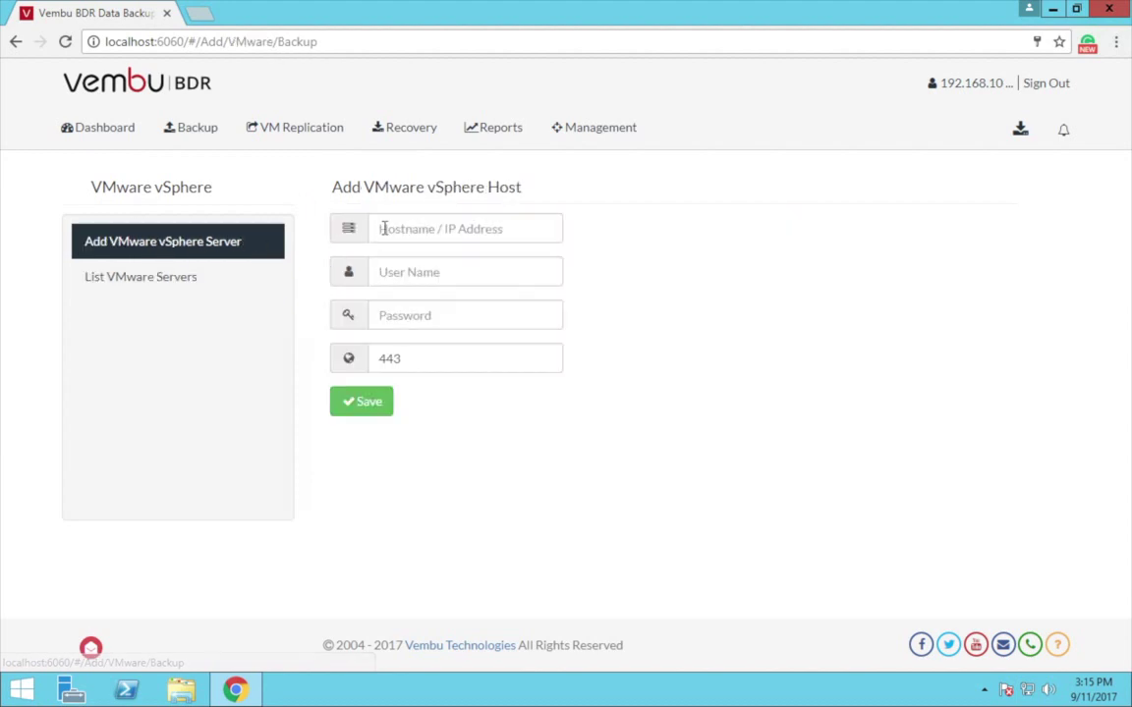
Step: Save VMware host 192.168.102.116 with user root and its password, then start its backup
{"action": "left_click", "coordinate": [382, 228]}
{"action": "type", "text": "192.168."}
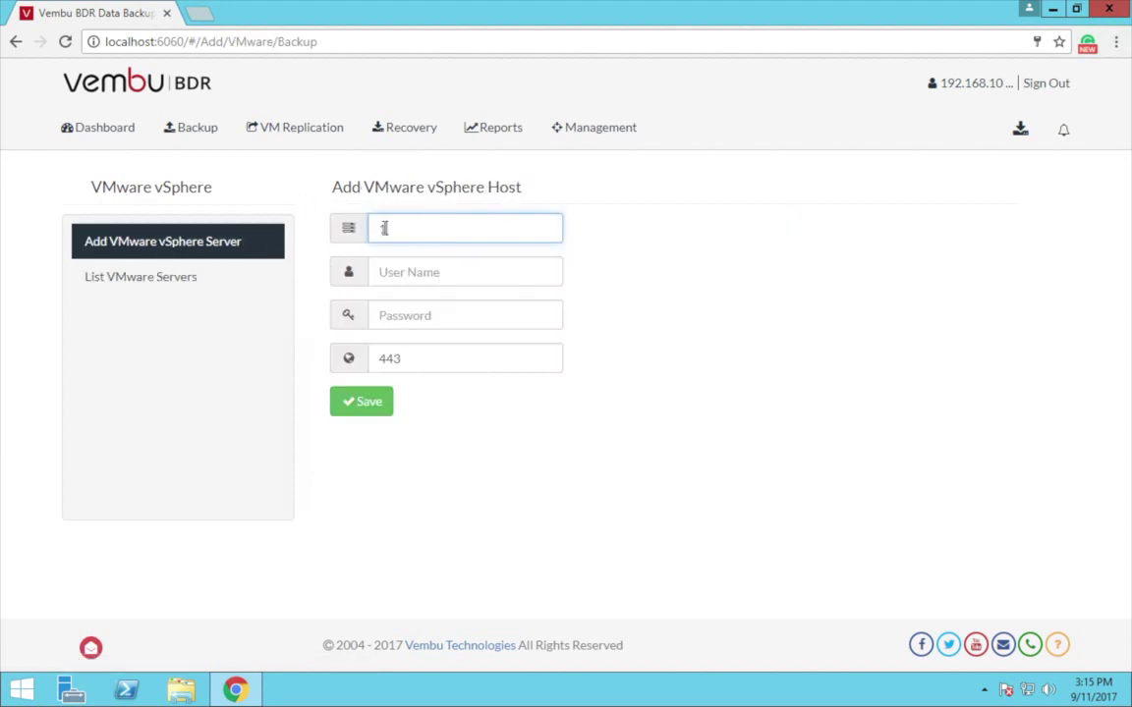
{"action": "type", "text": "102.116"}
{"action": "left_click", "coordinate": [399, 268]}
{"action": "type", "text": "root"}
{"action": "left_click", "coordinate": [417, 320]}
{"action": "type", "text": "********"}
{"action": "left_click", "coordinate": [377, 405]}
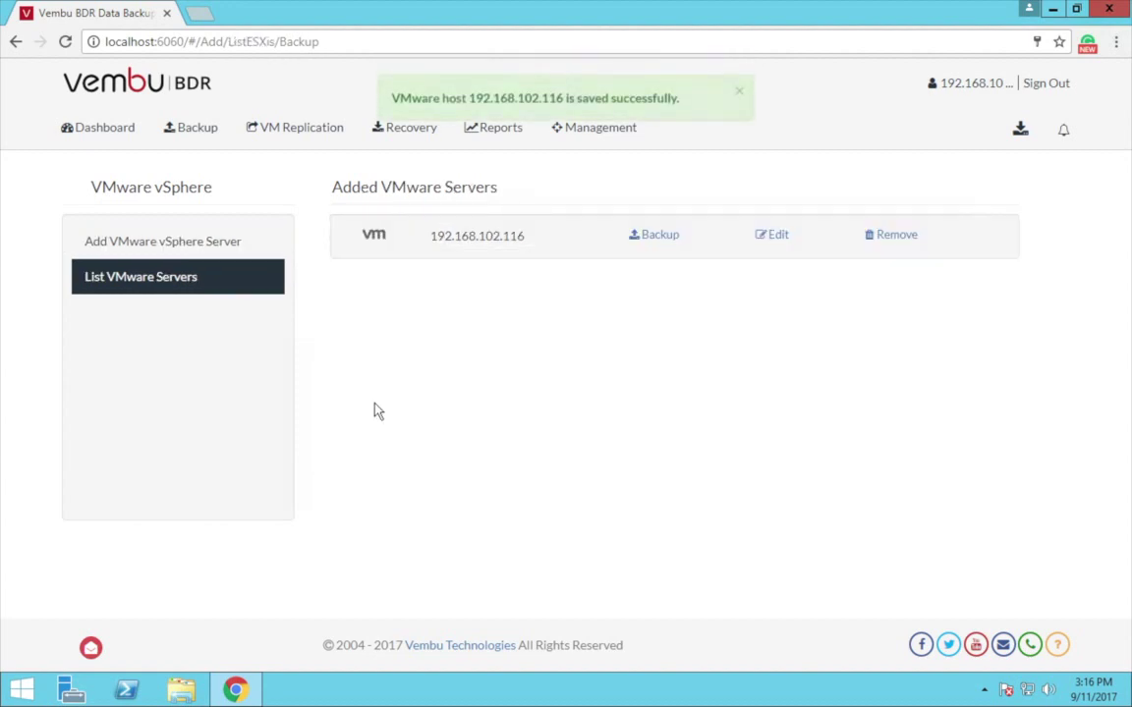
{"action": "left_click", "coordinate": [658, 236]}
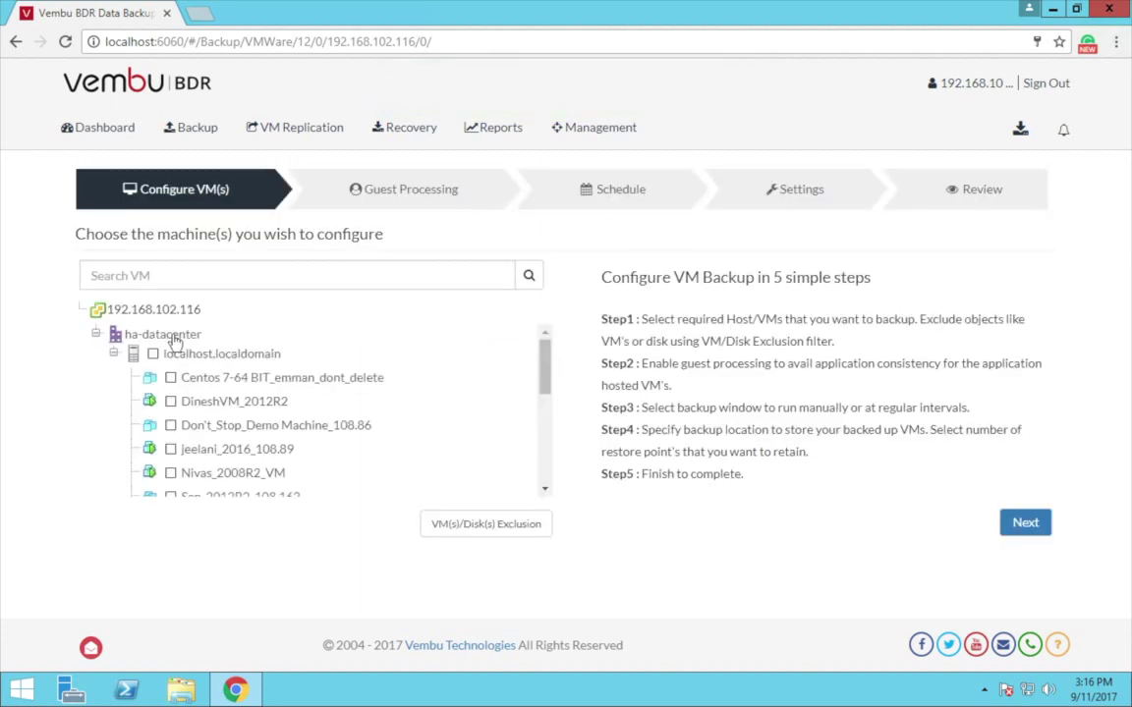
Step: Reset the VM selection, then tick Don't_Stop_Demo_Machine_108.86 and jeelani_2016_108.89
{"action": "left_click", "coordinate": [153, 355]}
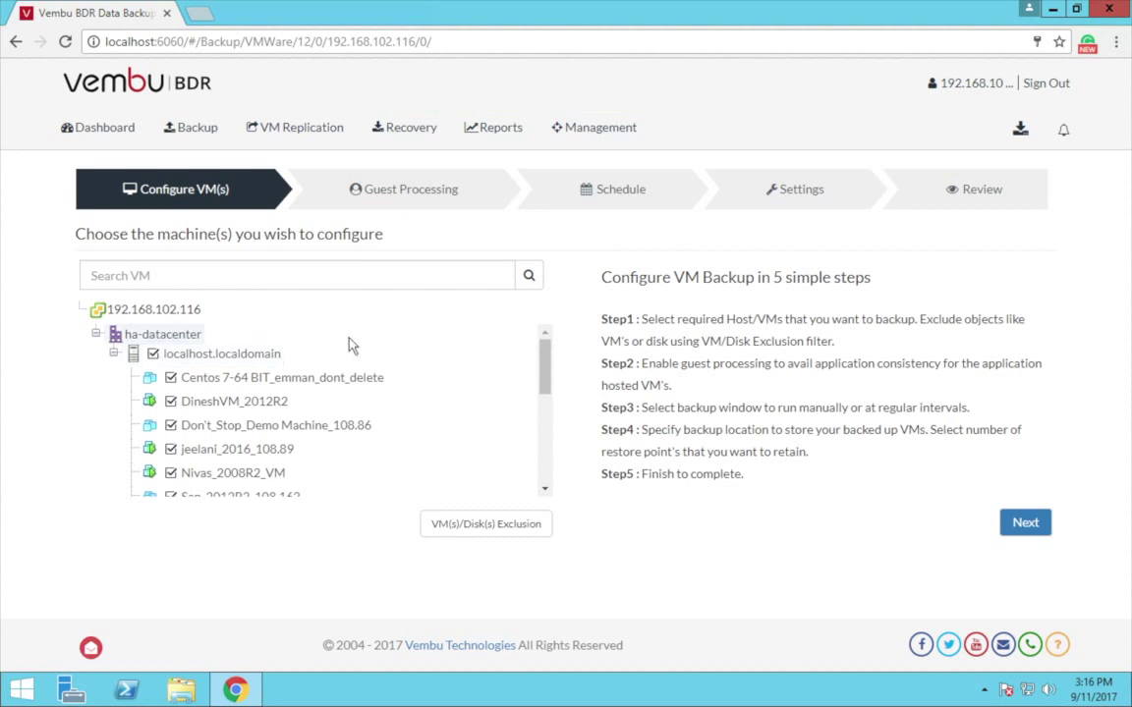
{"action": "scroll", "coordinate": [352, 404], "scroll_direction": "down", "scroll_amount": 3}
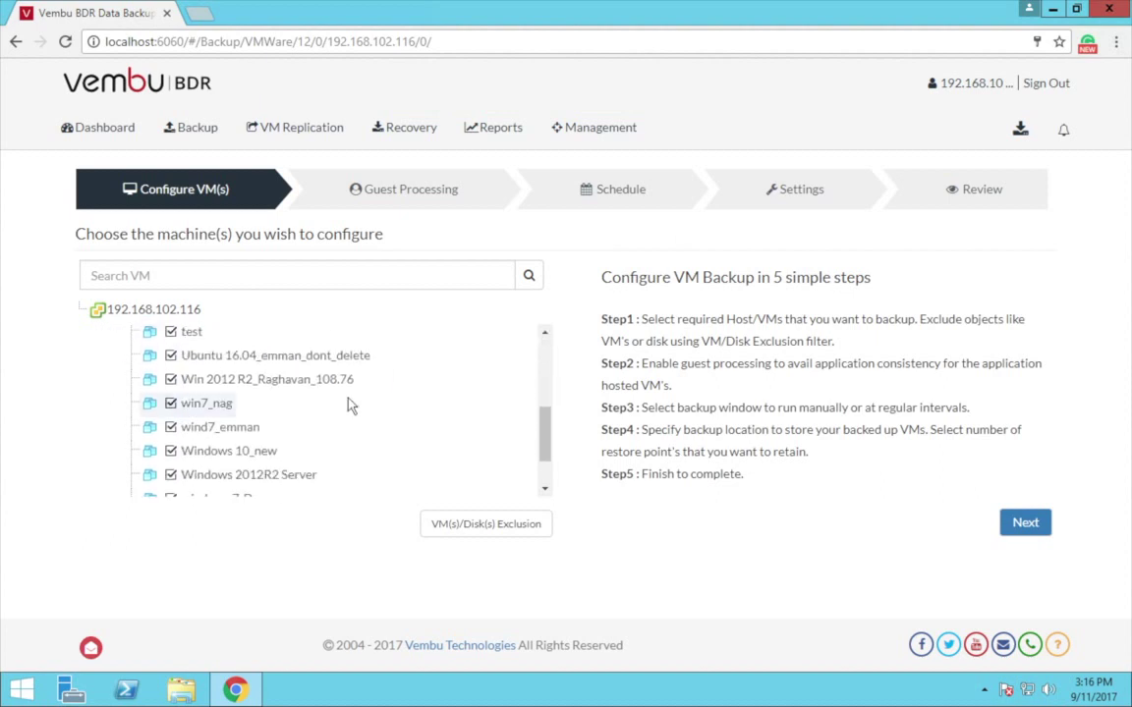
{"action": "scroll", "coordinate": [352, 404], "scroll_direction": "up", "scroll_amount": 5}
{"action": "left_click", "coordinate": [153, 354]}
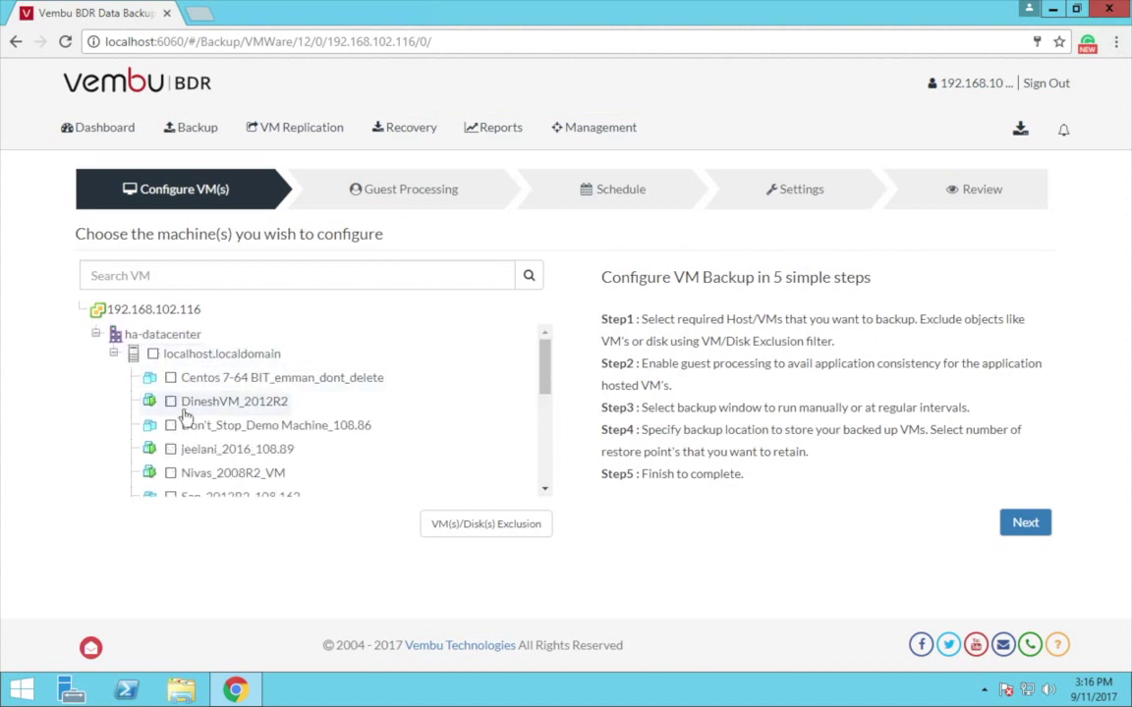
{"action": "left_click", "coordinate": [170, 425]}
{"action": "left_click", "coordinate": [171, 449]}
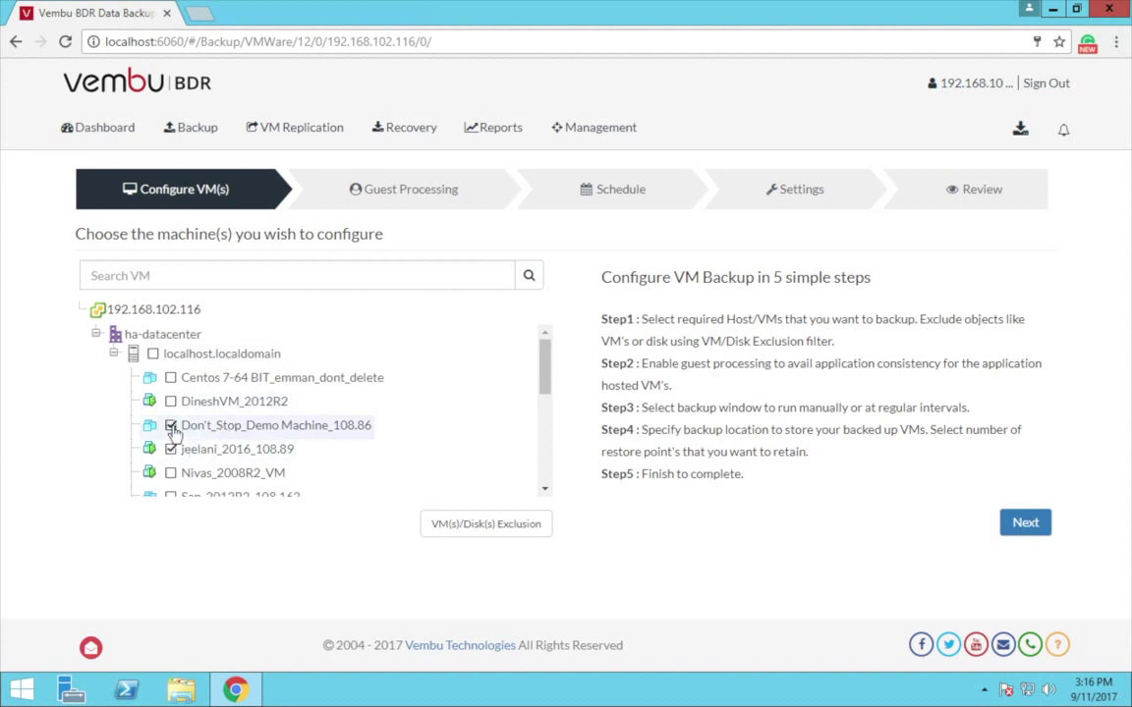
Step: Also tick Windows 10_new and check VM(s)/Disk(s) Exclusion, leaving no disks excluded
{"action": "scroll", "coordinate": [220, 433], "scroll_direction": "down", "scroll_amount": 2}
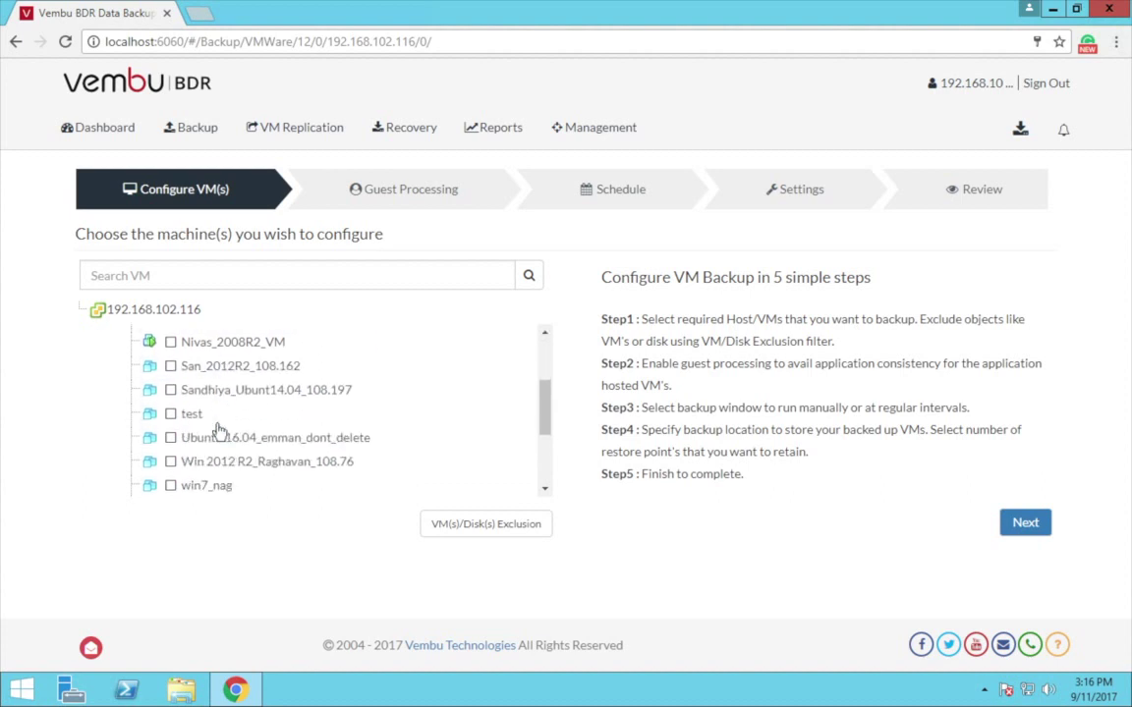
{"action": "scroll", "coordinate": [220, 433], "scroll_direction": "down", "scroll_amount": 3}
{"action": "left_click", "coordinate": [196, 469]}
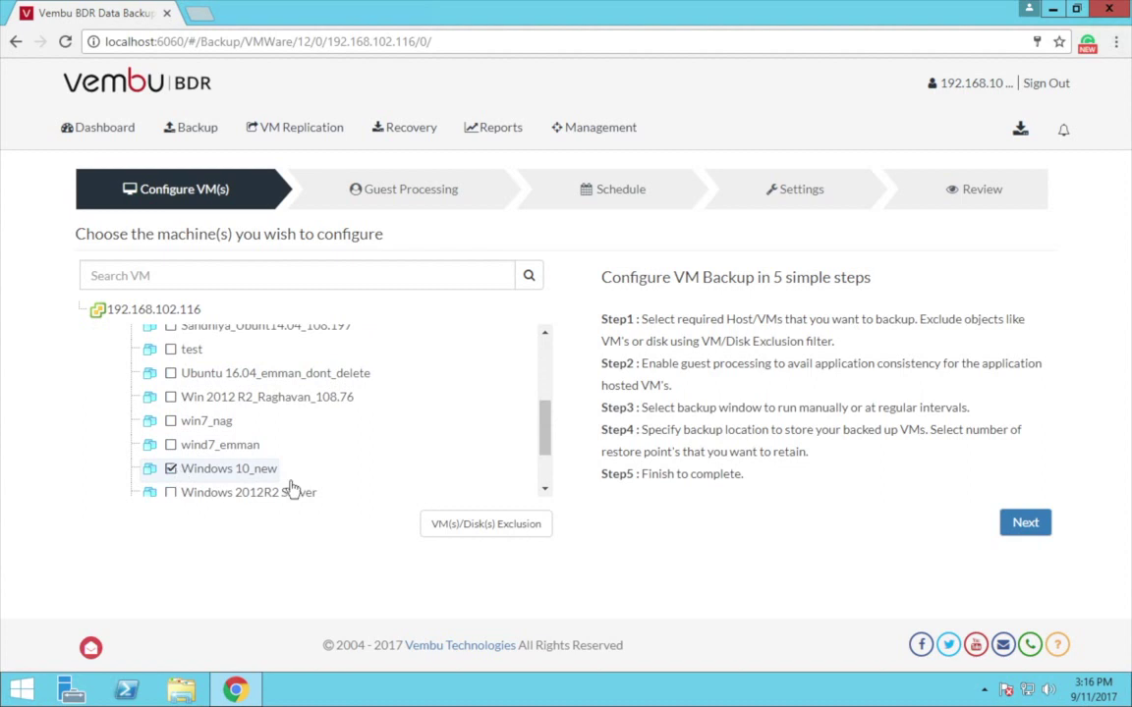
{"action": "left_click", "coordinate": [479, 525]}
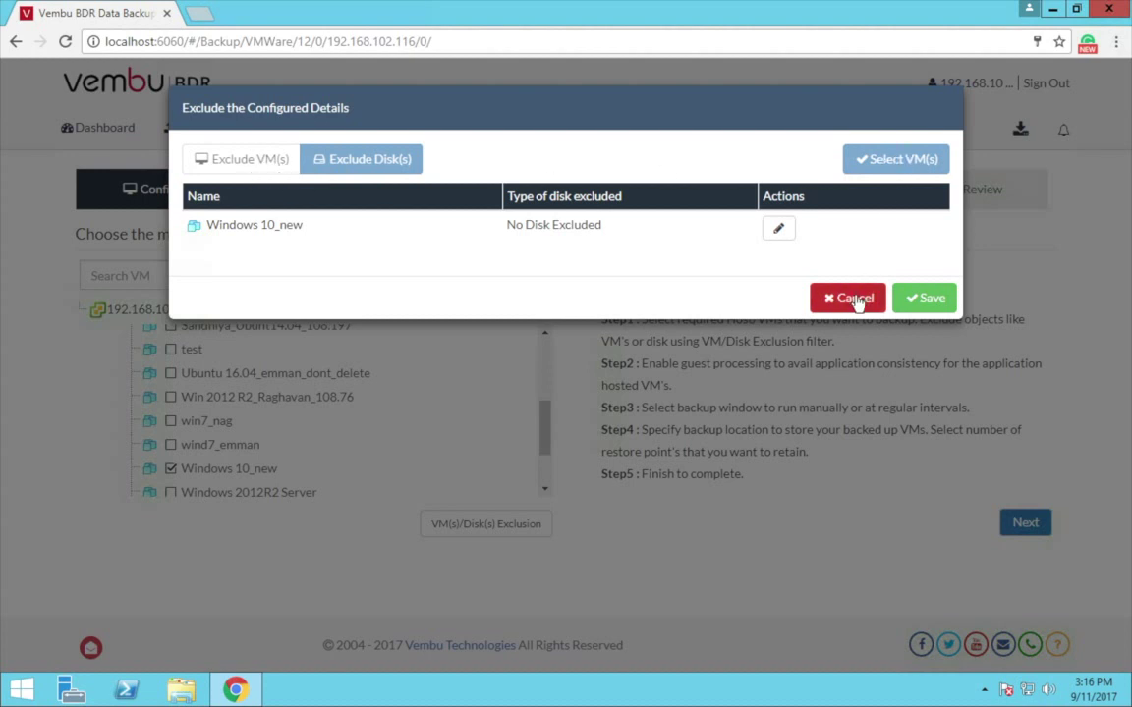
{"action": "left_click", "coordinate": [927, 300]}
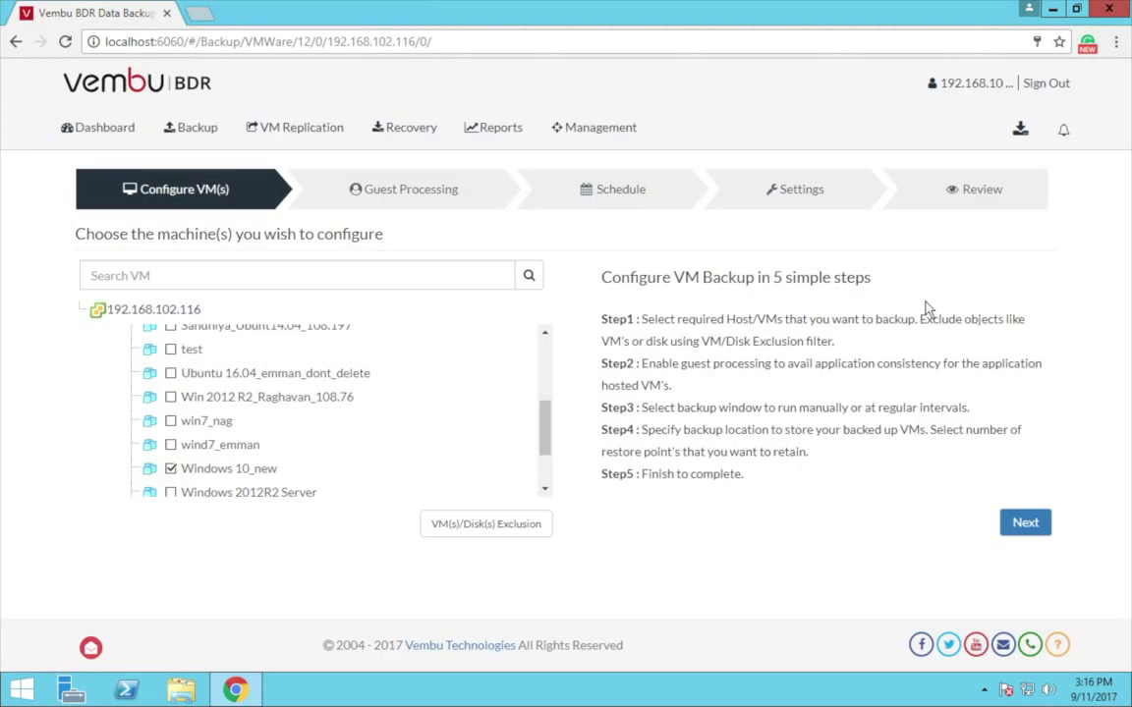
Step: Try the Application Aware Process options, then leave them disabled and continue to the Schedule step
{"action": "left_click", "coordinate": [1022, 536]}
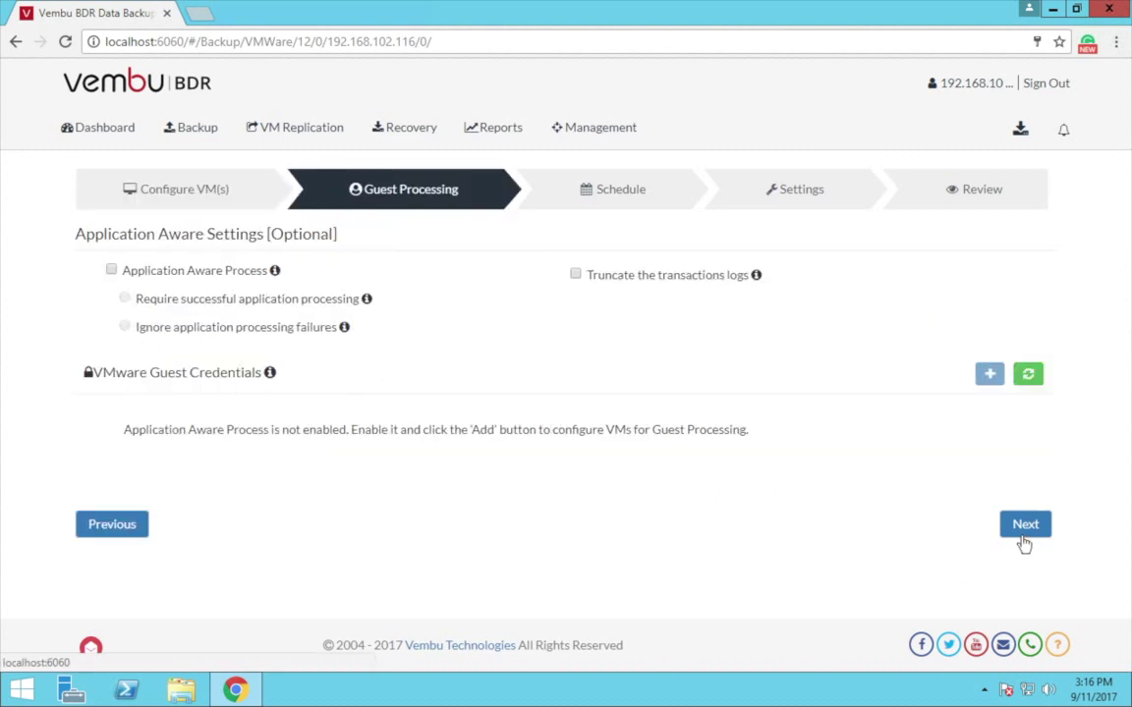
{"action": "left_click", "coordinate": [112, 271]}
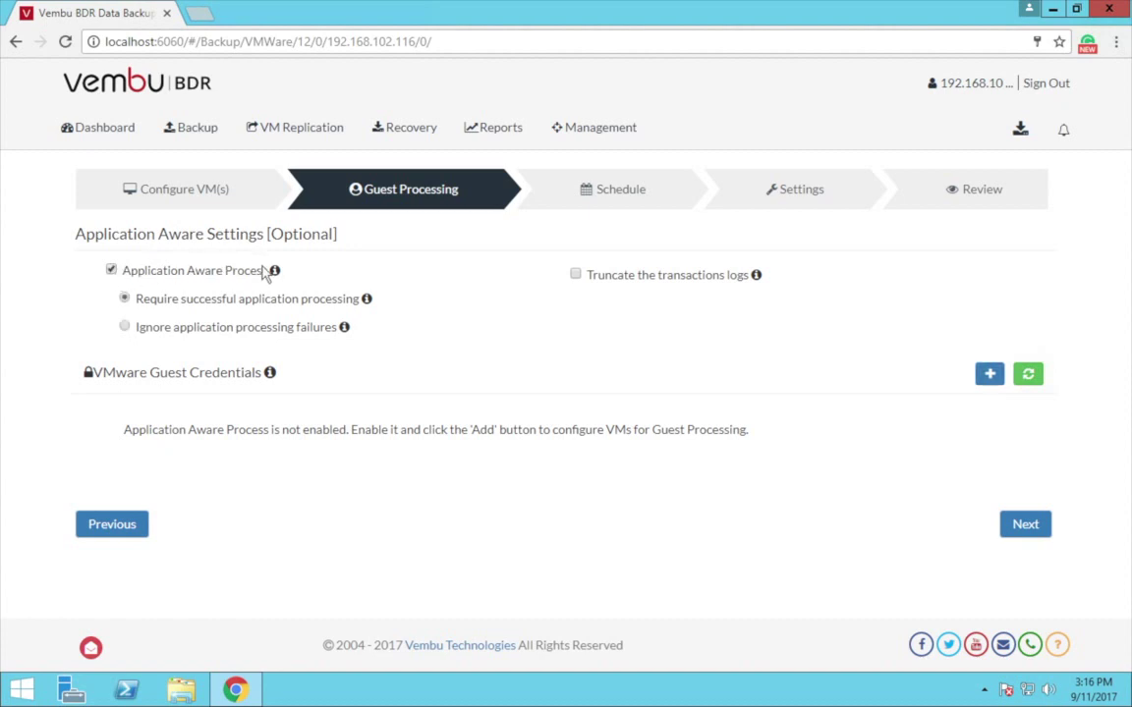
{"action": "mouse_move", "coordinate": [276, 277]}
{"action": "mouse_move", "coordinate": [367, 300]}
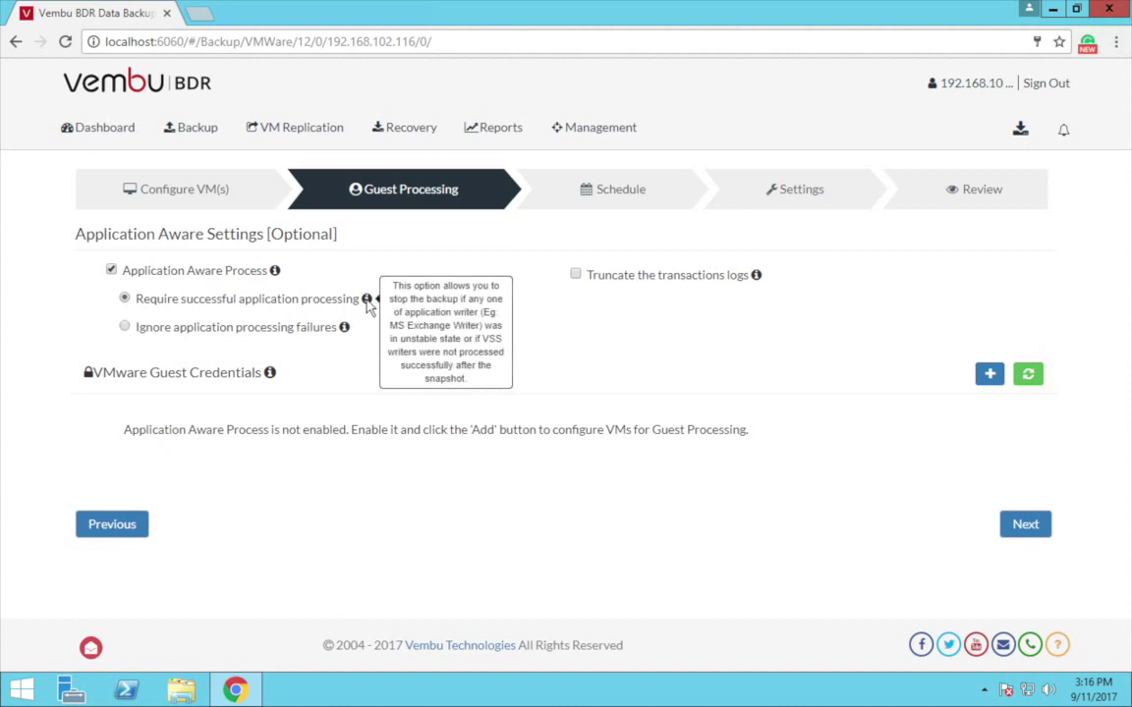
{"action": "left_click", "coordinate": [125, 327]}
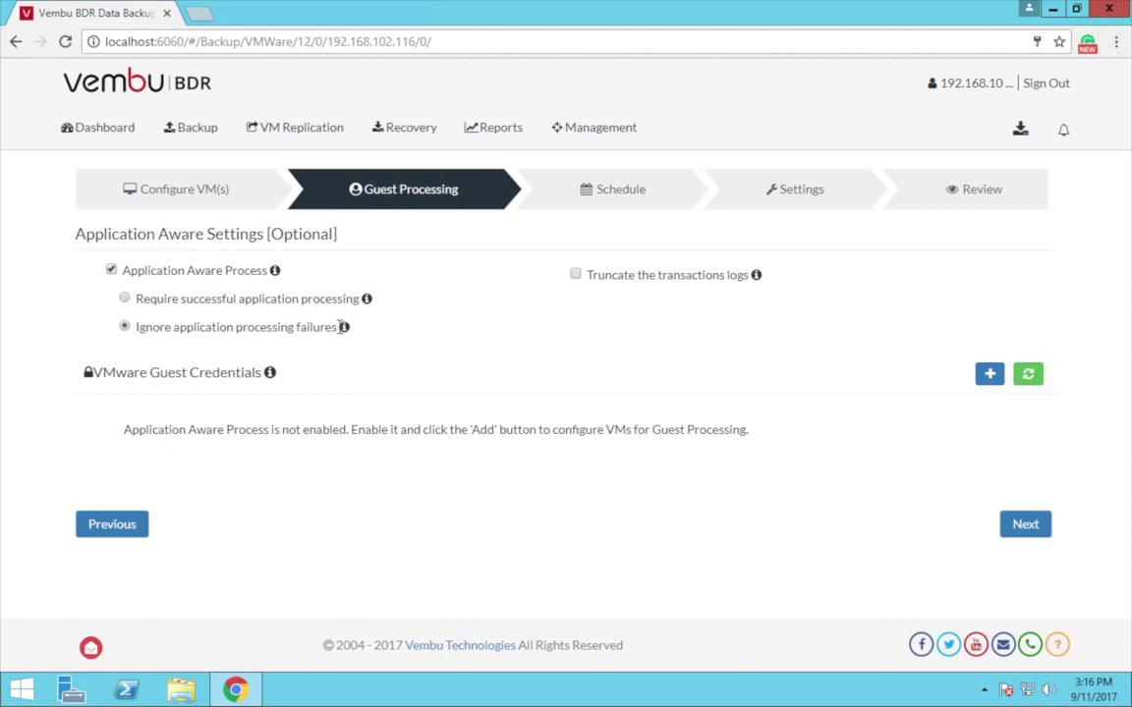
{"action": "mouse_move", "coordinate": [344, 330]}
{"action": "mouse_move", "coordinate": [758, 277]}
{"action": "left_click", "coordinate": [111, 271]}
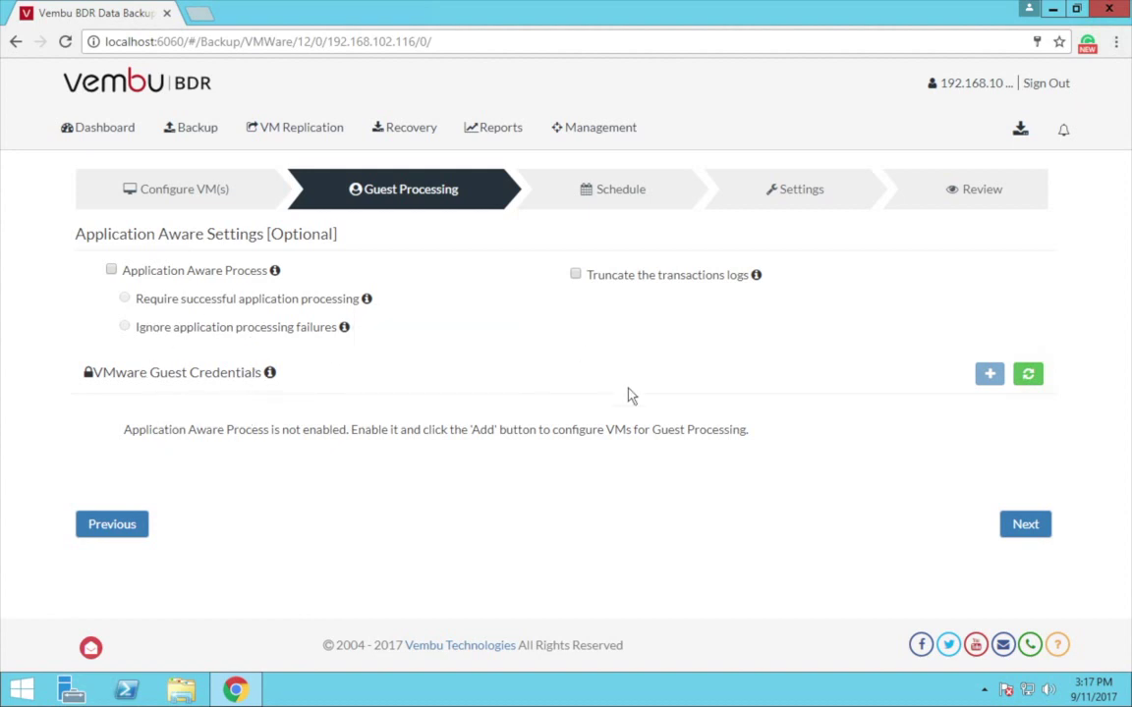
{"action": "left_click", "coordinate": [1031, 528]}
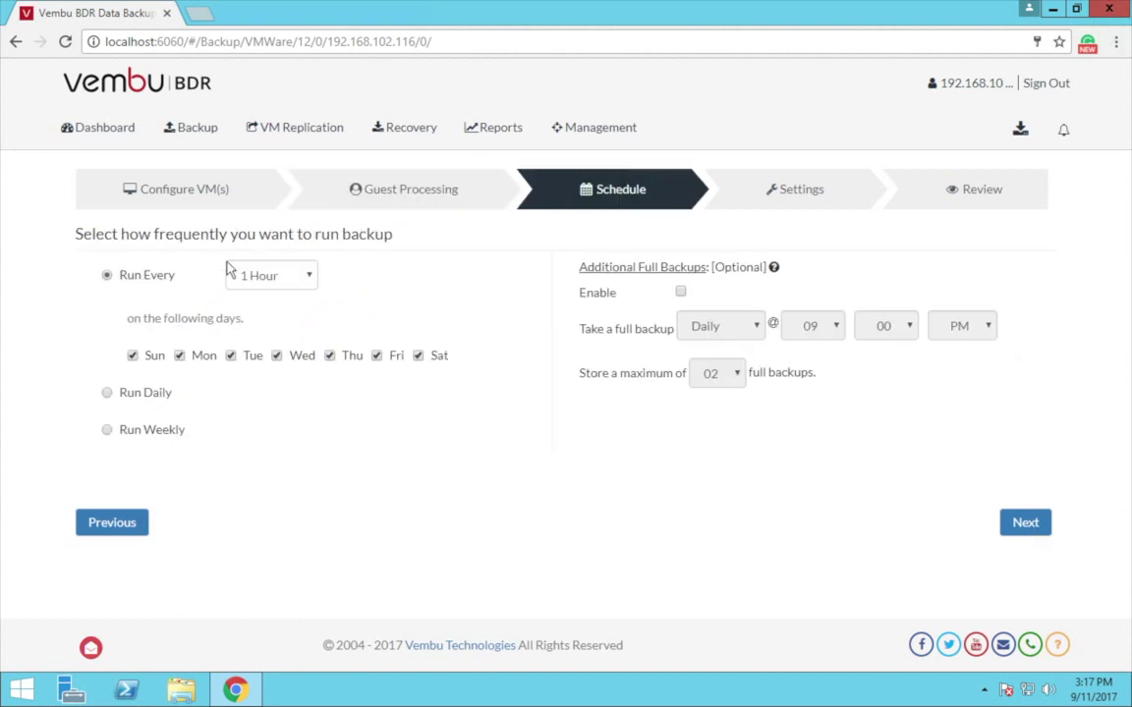
{"action": "left_click", "coordinate": [108, 312]}
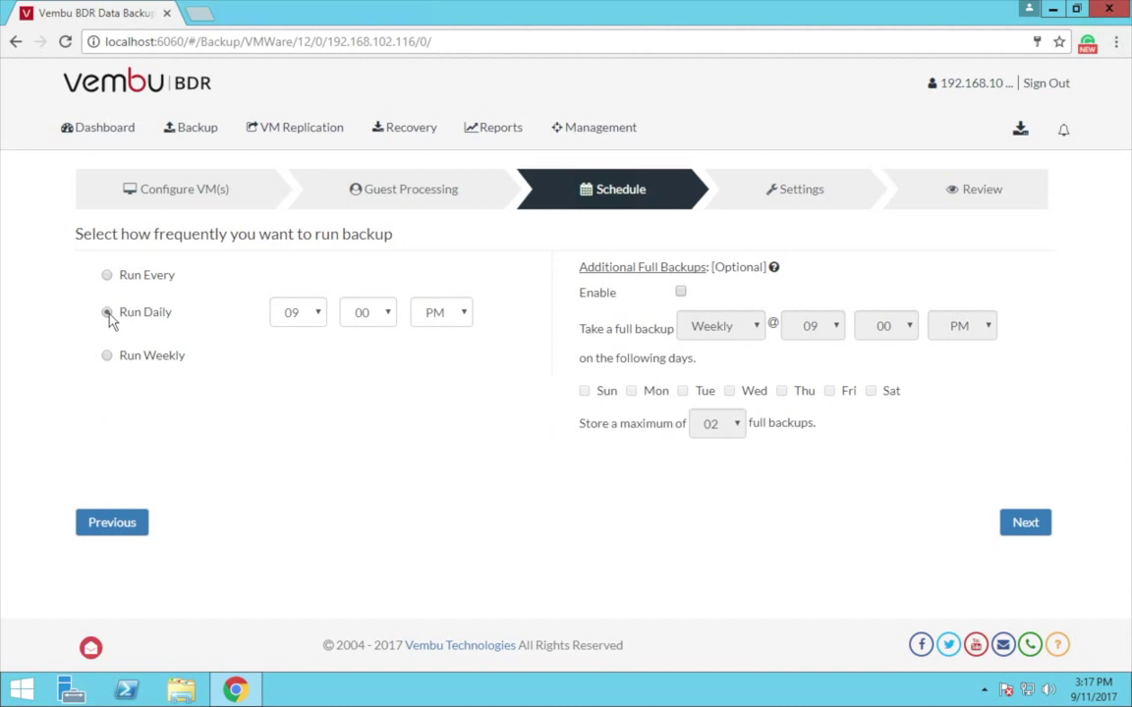
{"action": "left_click", "coordinate": [107, 354]}
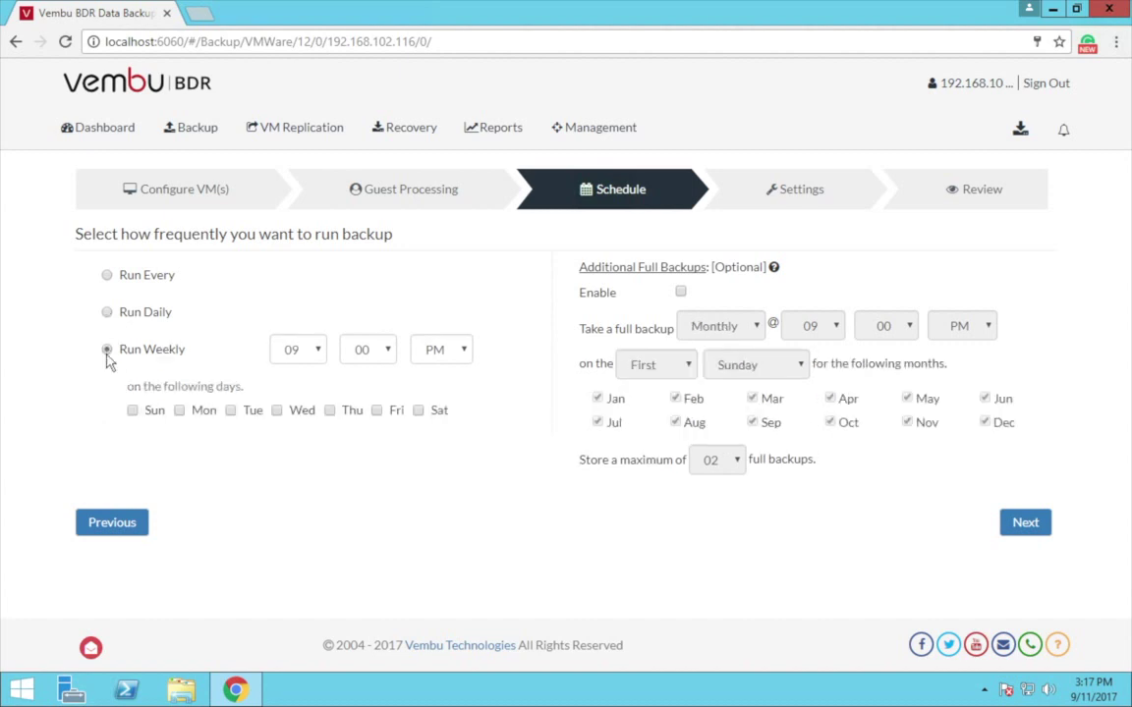
{"action": "left_click", "coordinate": [106, 279]}
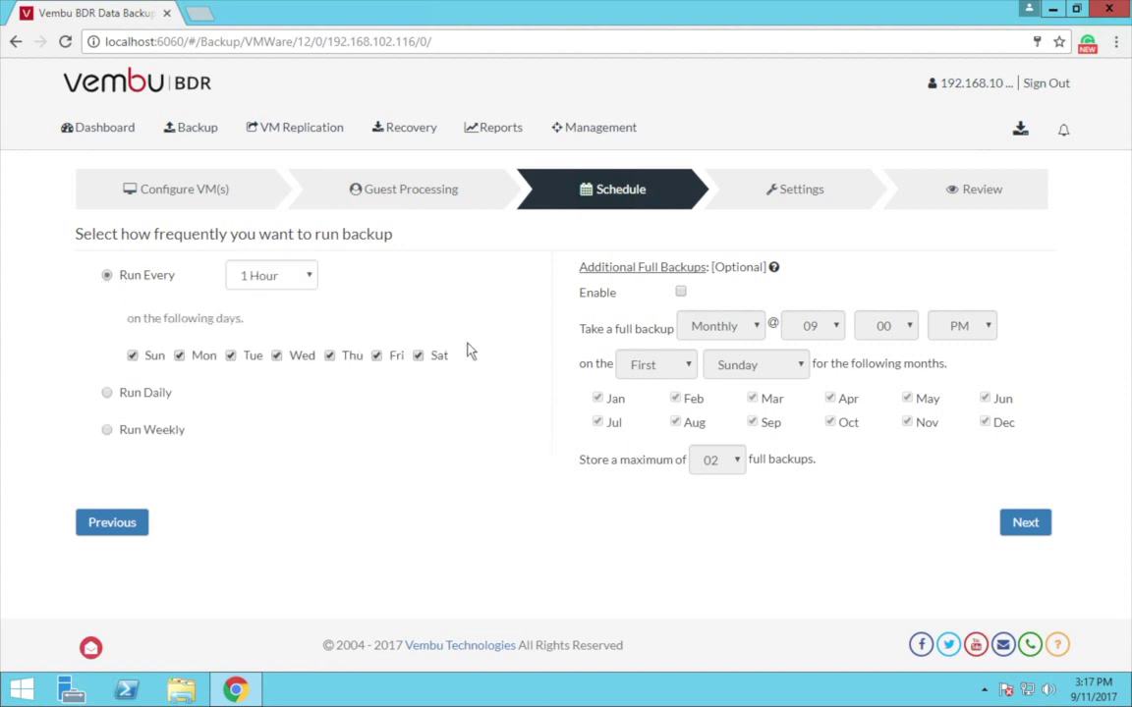
{"action": "left_click", "coordinate": [681, 293]}
{"action": "left_click", "coordinate": [729, 327]}
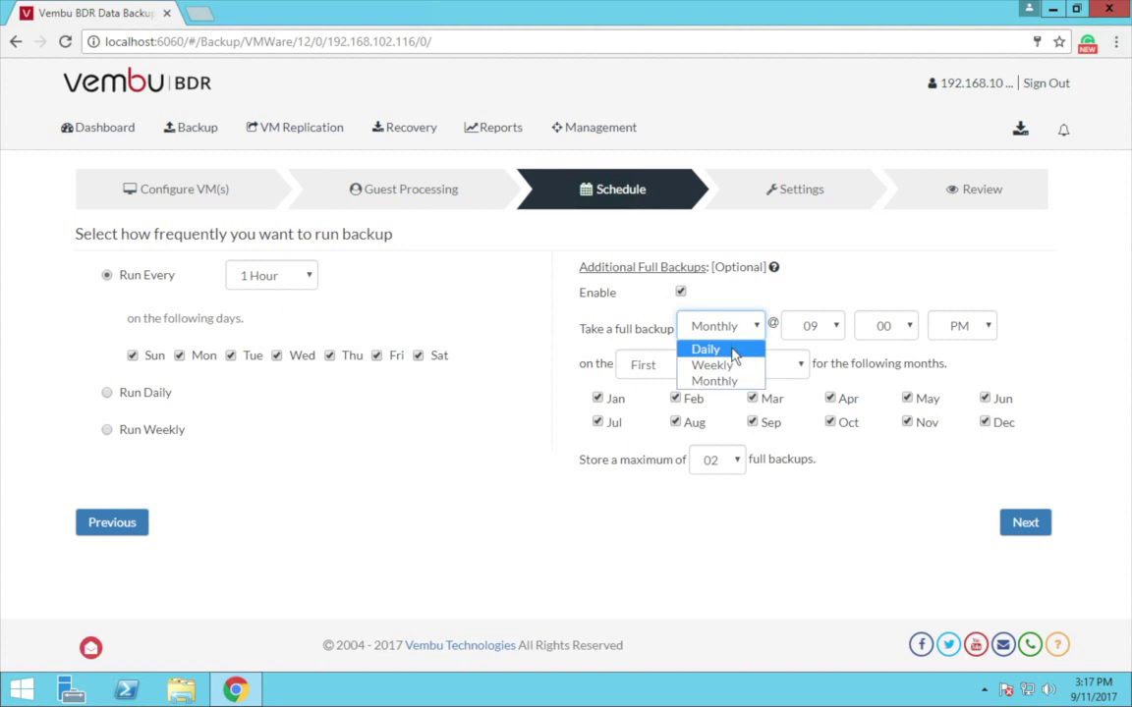
{"action": "left_click", "coordinate": [714, 381]}
{"action": "left_click", "coordinate": [736, 459]}
{"action": "left_click_drag", "start_coordinate": [738, 436], "coordinate": [738, 436]}
{"action": "left_click", "coordinate": [681, 294]}
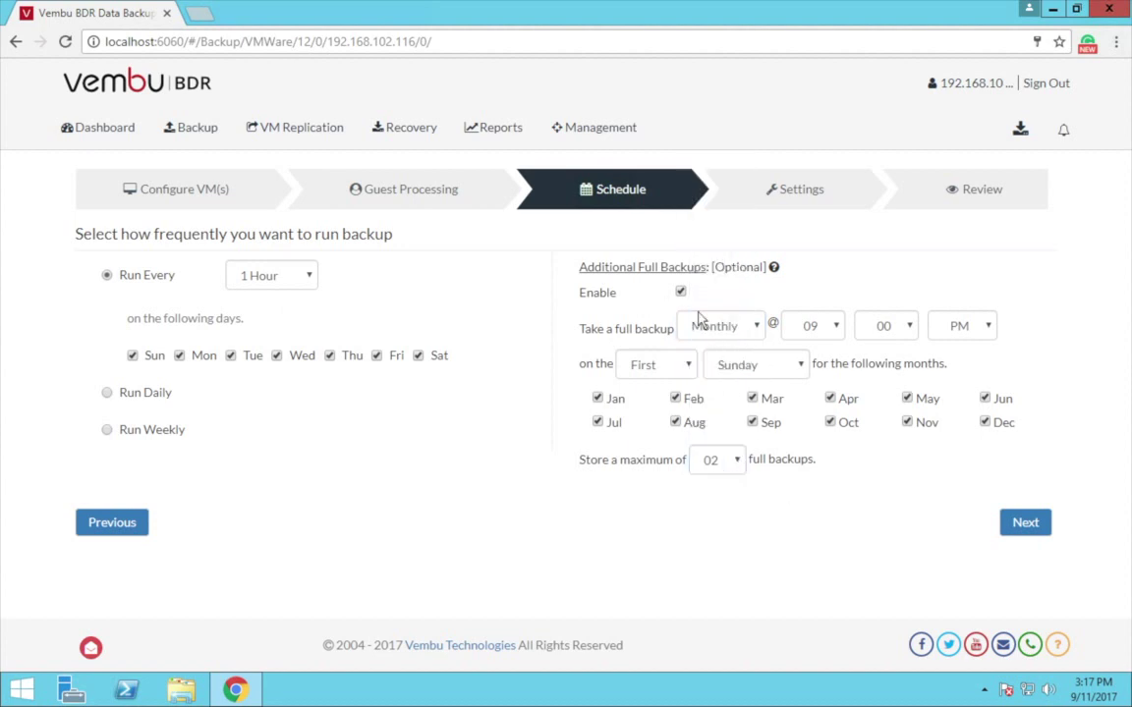
{"action": "left_click", "coordinate": [681, 293]}
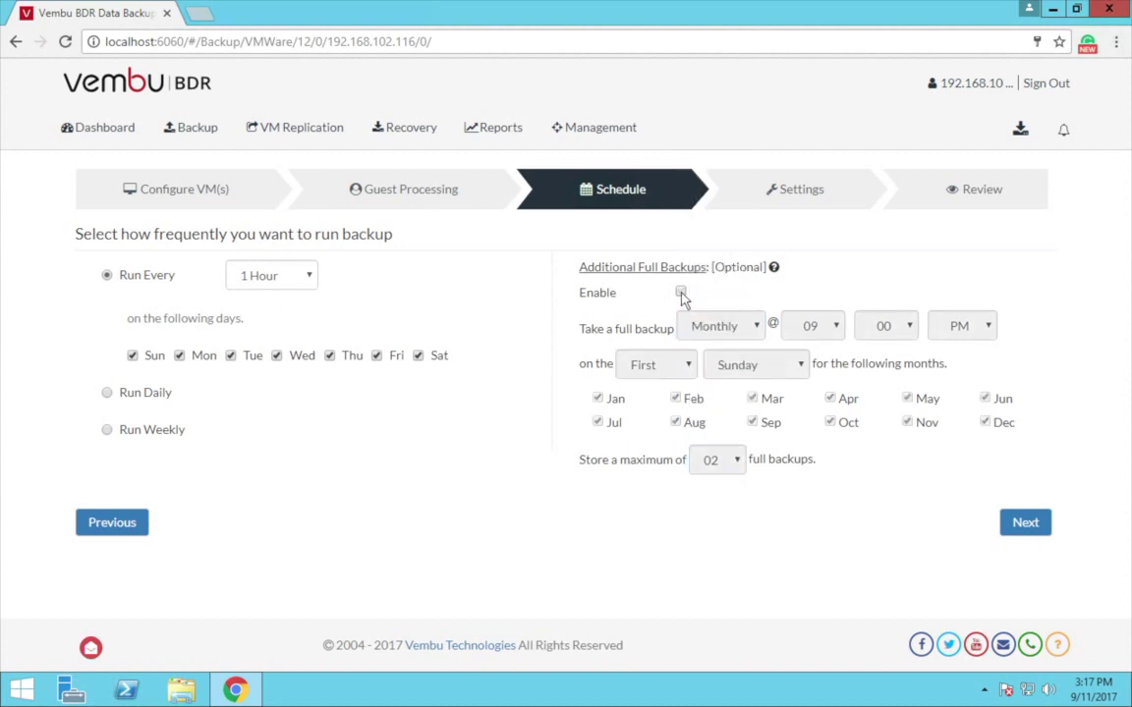
{"action": "left_click", "coordinate": [1026, 529]}
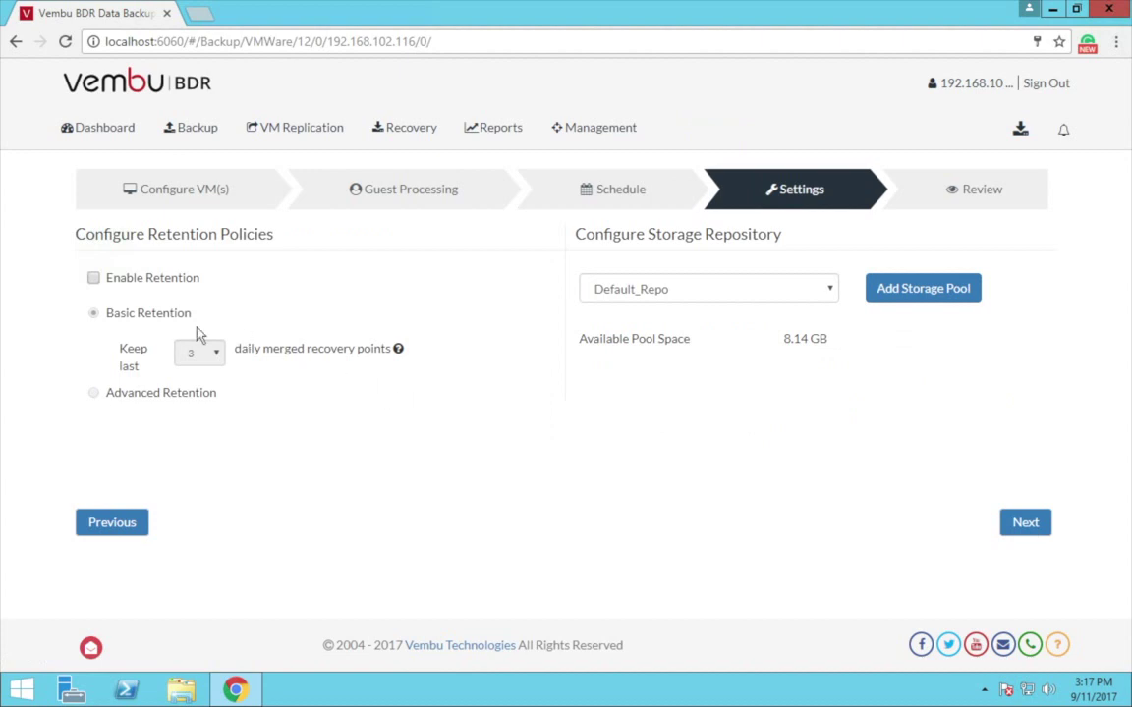
Step: Enable retention using Basic Retention that keeps the last 3 recovery points
{"action": "left_click", "coordinate": [93, 279]}
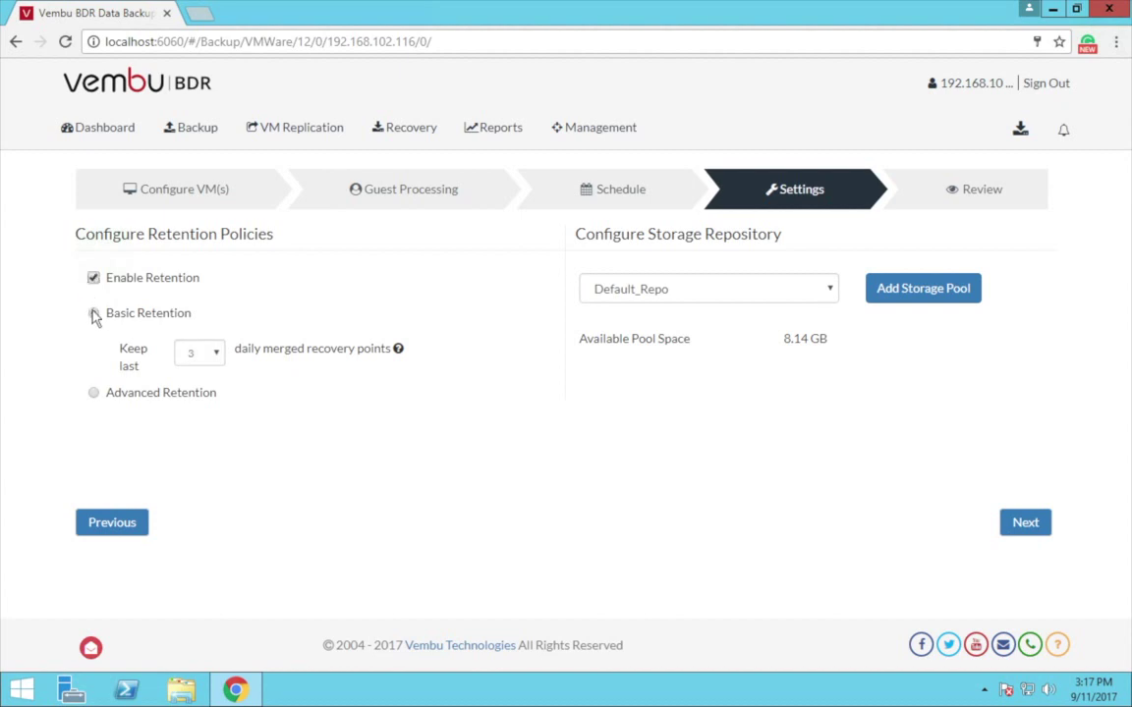
{"action": "left_click", "coordinate": [93, 314]}
{"action": "left_click", "coordinate": [217, 355]}
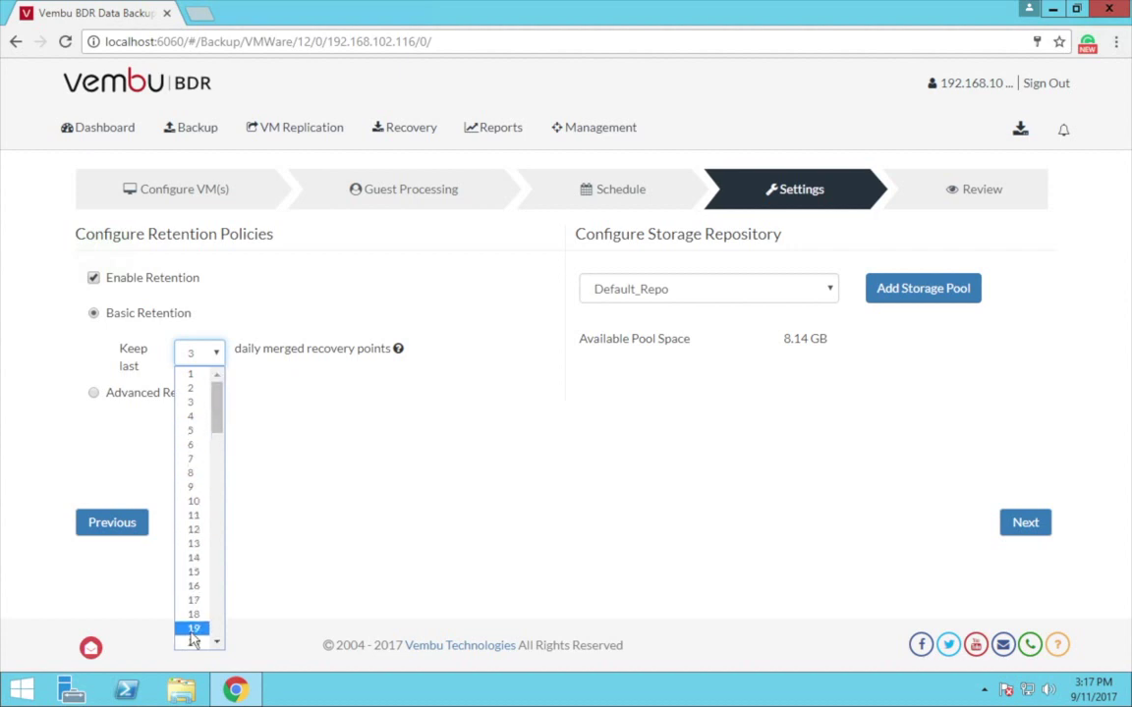
{"action": "left_click", "coordinate": [335, 462]}
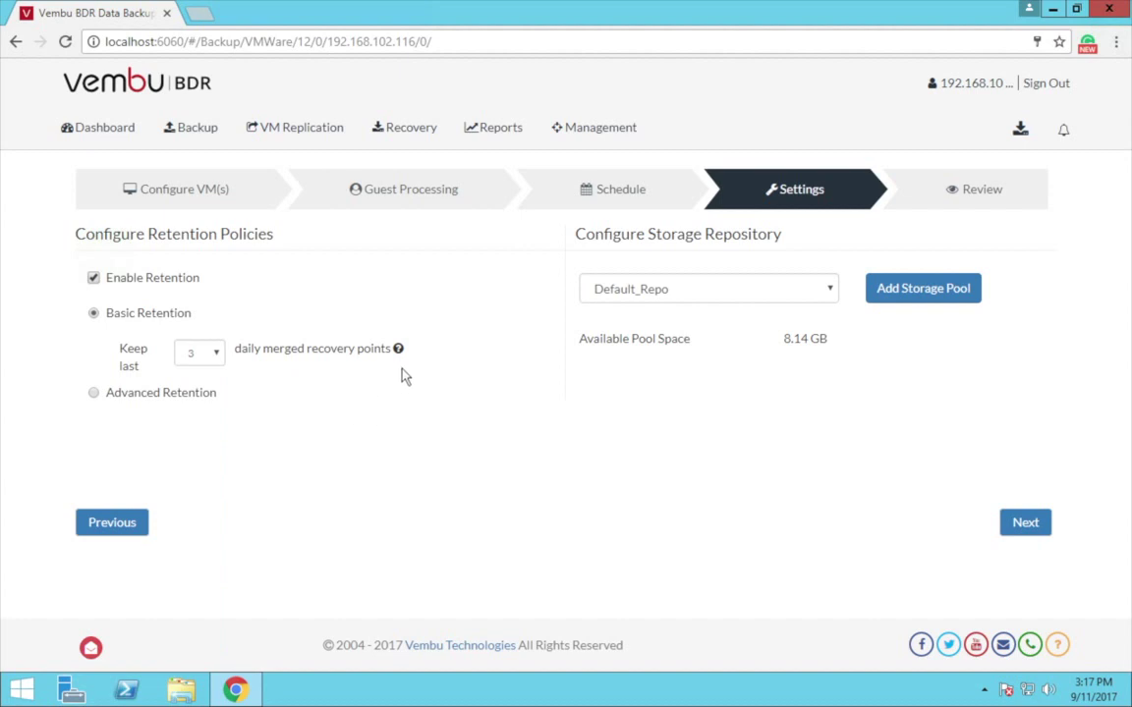
{"action": "mouse_move", "coordinate": [398, 351]}
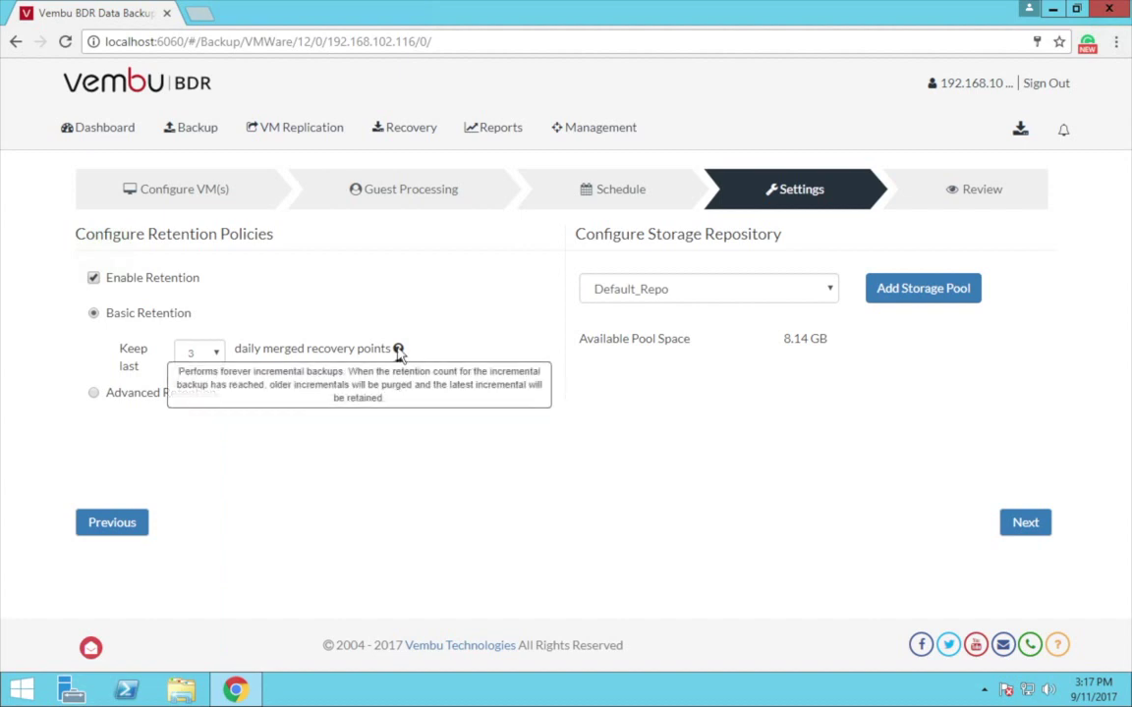
Step: Switch to Advanced Retention and enable Weekly Merge up to Sunday
{"action": "left_click", "coordinate": [96, 394]}
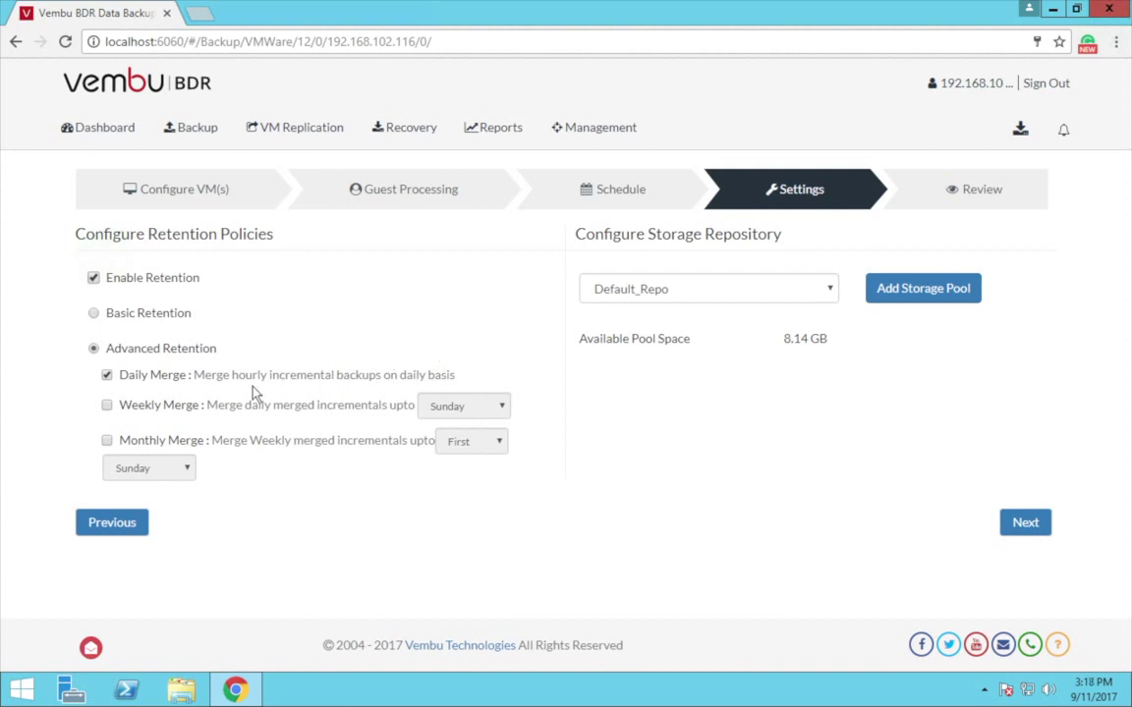
{"action": "left_click", "coordinate": [107, 407]}
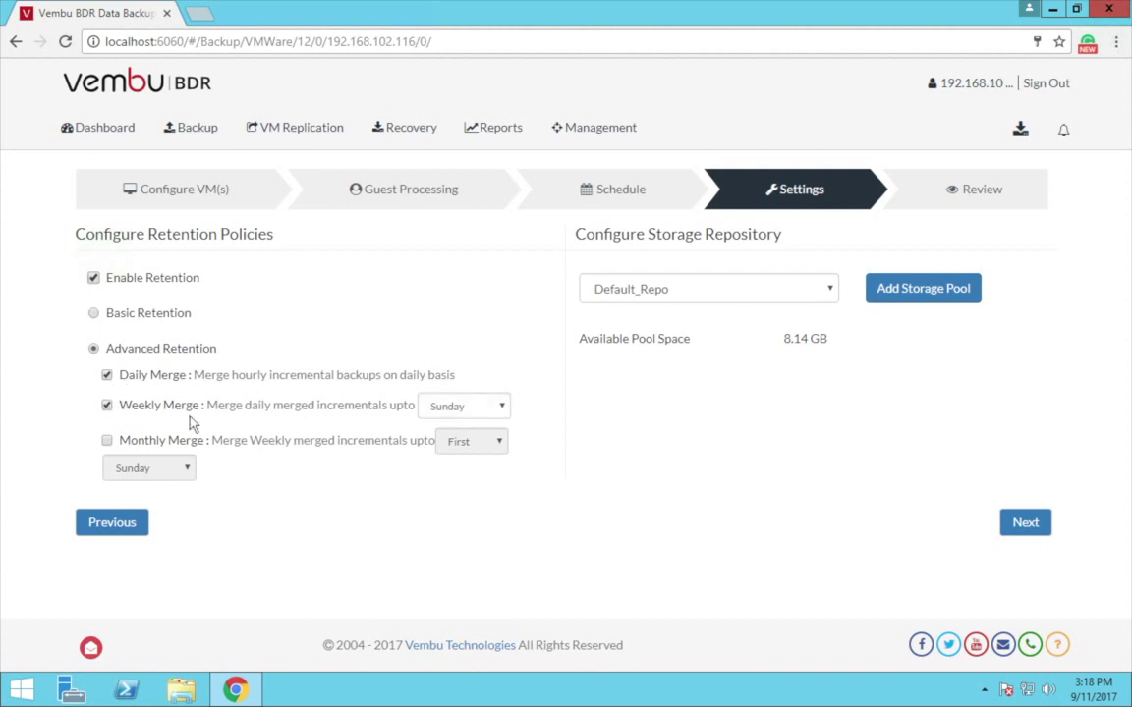
{"action": "left_click", "coordinate": [502, 414]}
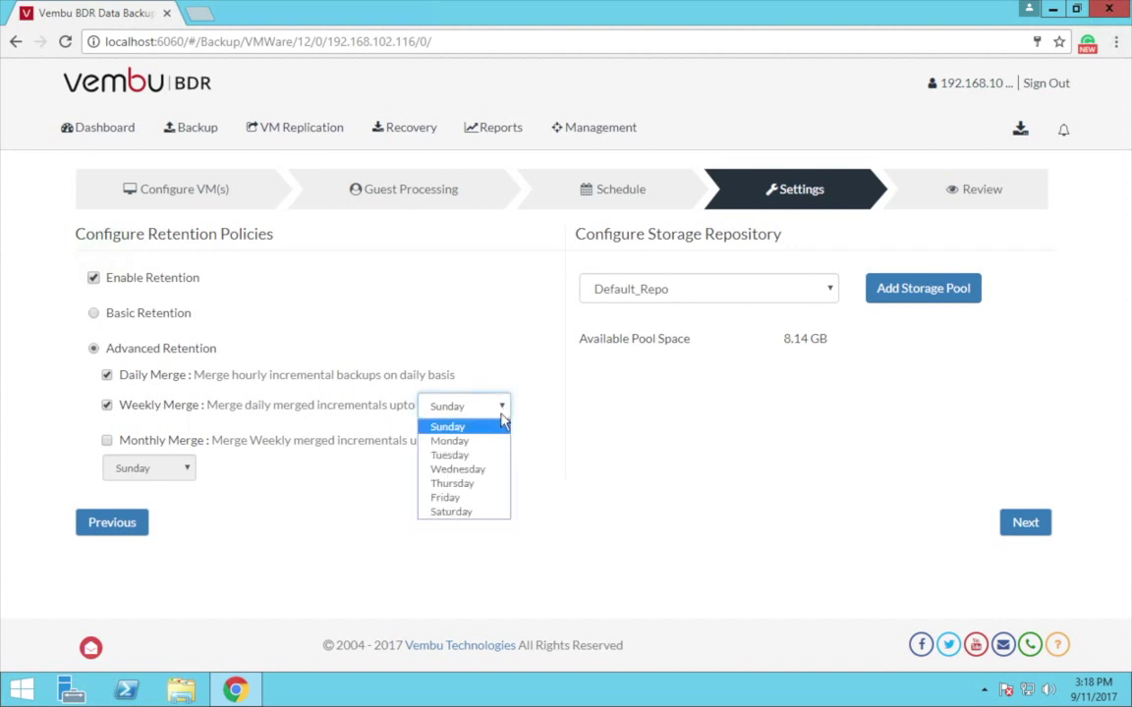
{"action": "left_click", "coordinate": [358, 521]}
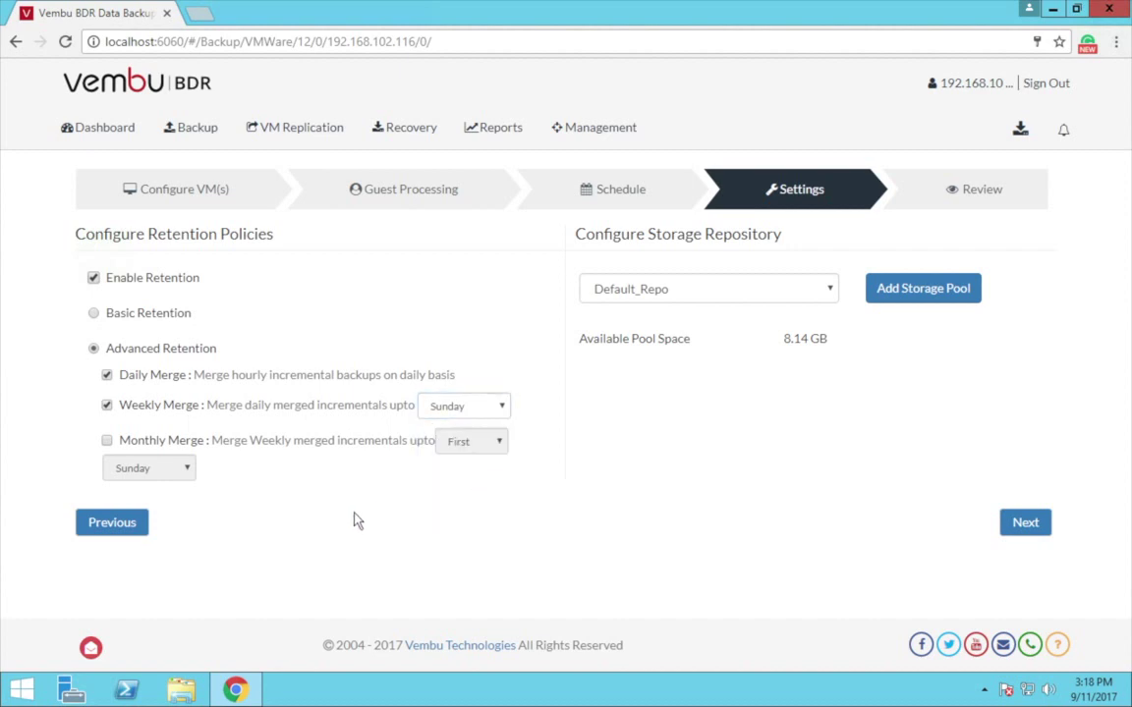
Step: Enable Monthly Merge for the First week of the month
{"action": "left_click", "coordinate": [107, 441]}
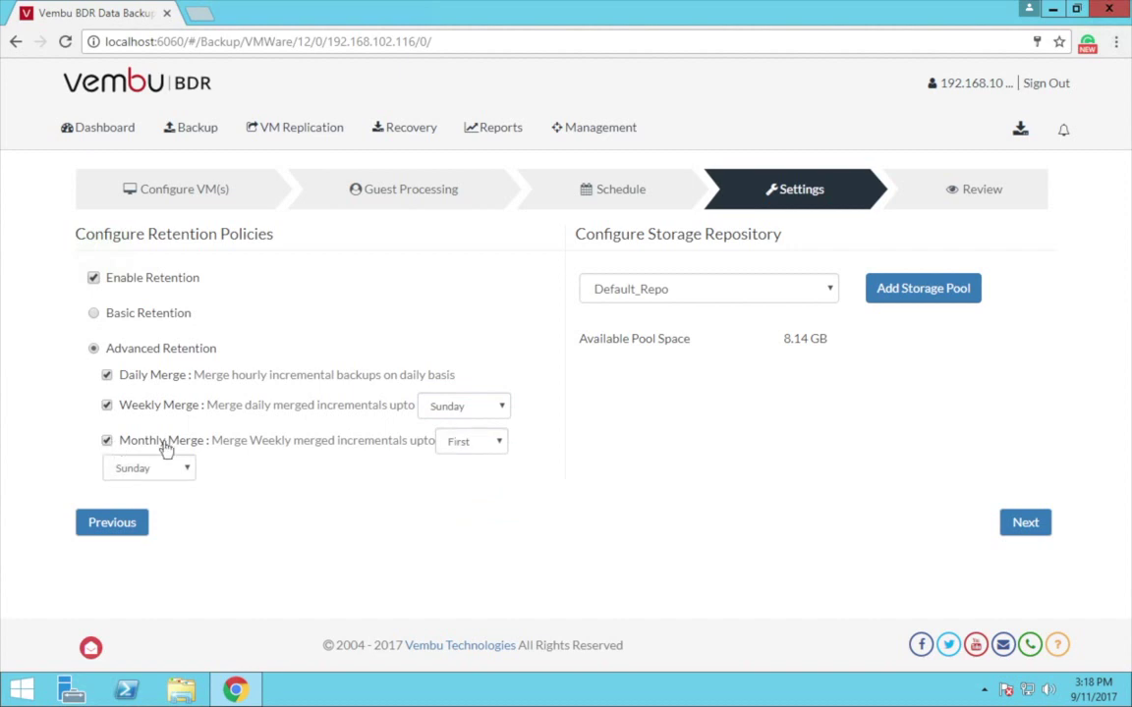
{"action": "left_click", "coordinate": [496, 443]}
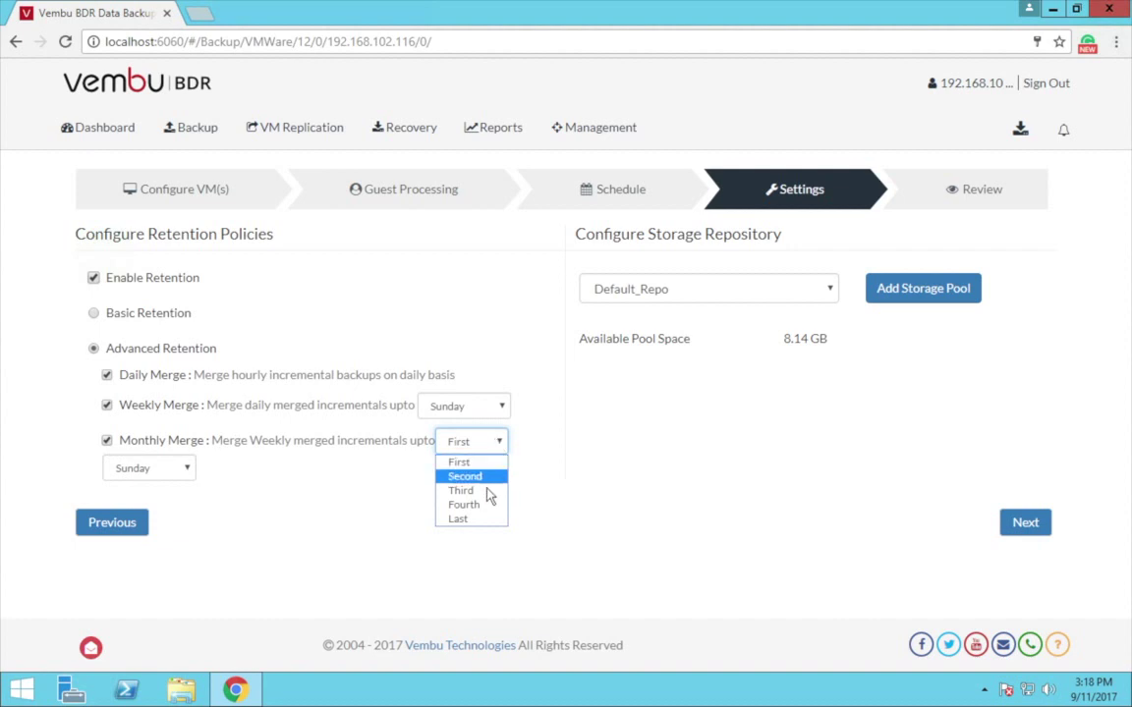
{"action": "left_click", "coordinate": [375, 518]}
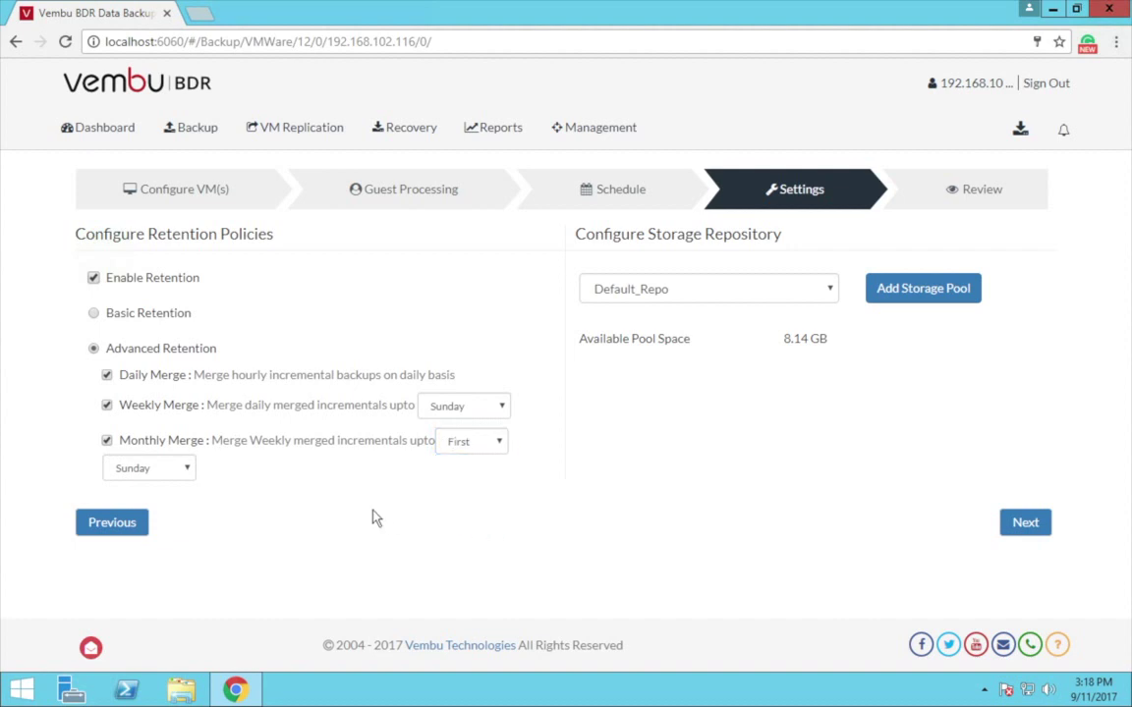
{"action": "left_click", "coordinate": [189, 472]}
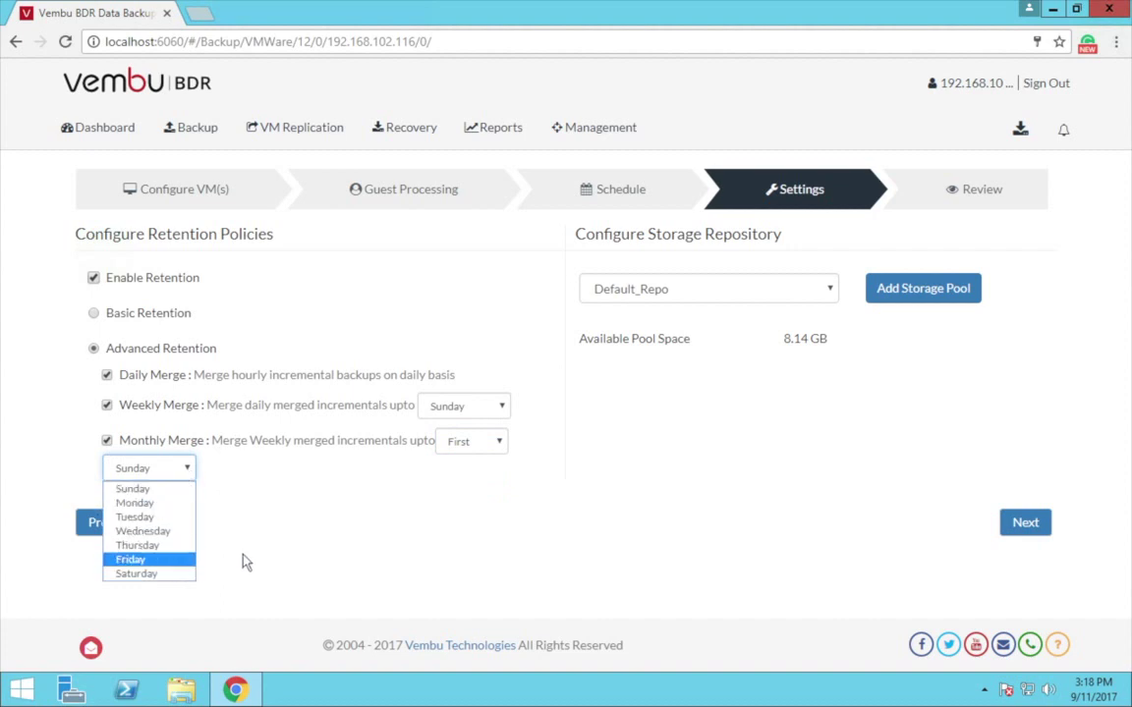
Step: Set Sunday as the monthly merge day, keep Default_Repo storage, and advance to Review
{"action": "left_click", "coordinate": [271, 554]}
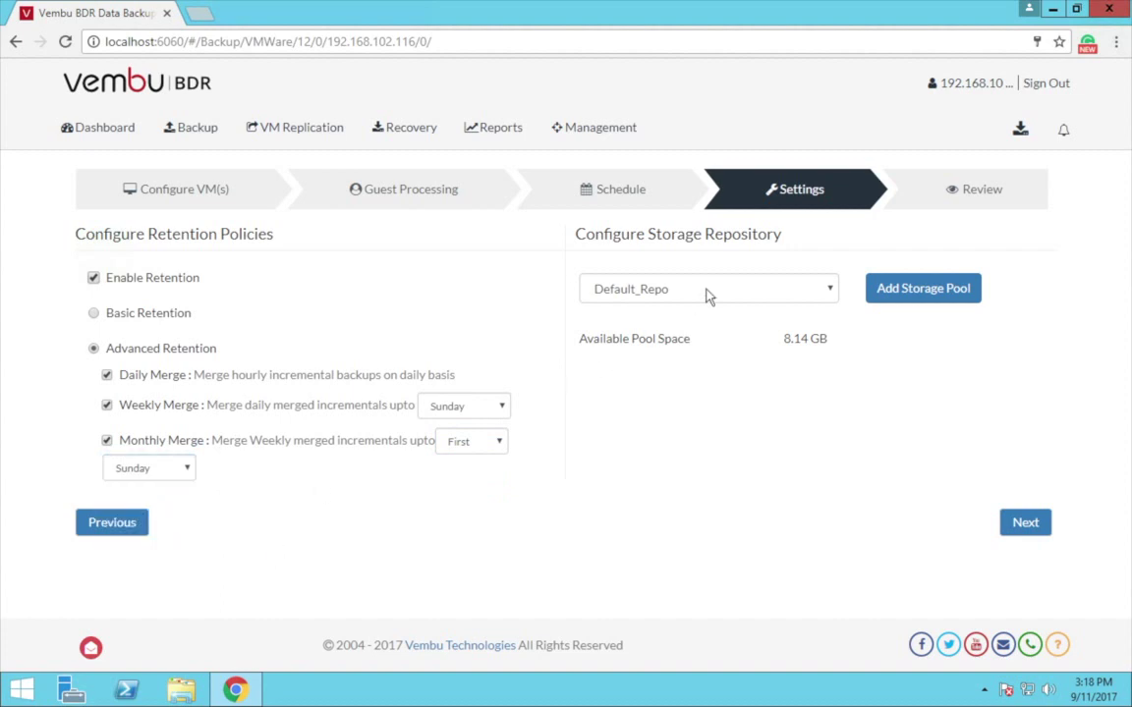
{"action": "left_click", "coordinate": [826, 293]}
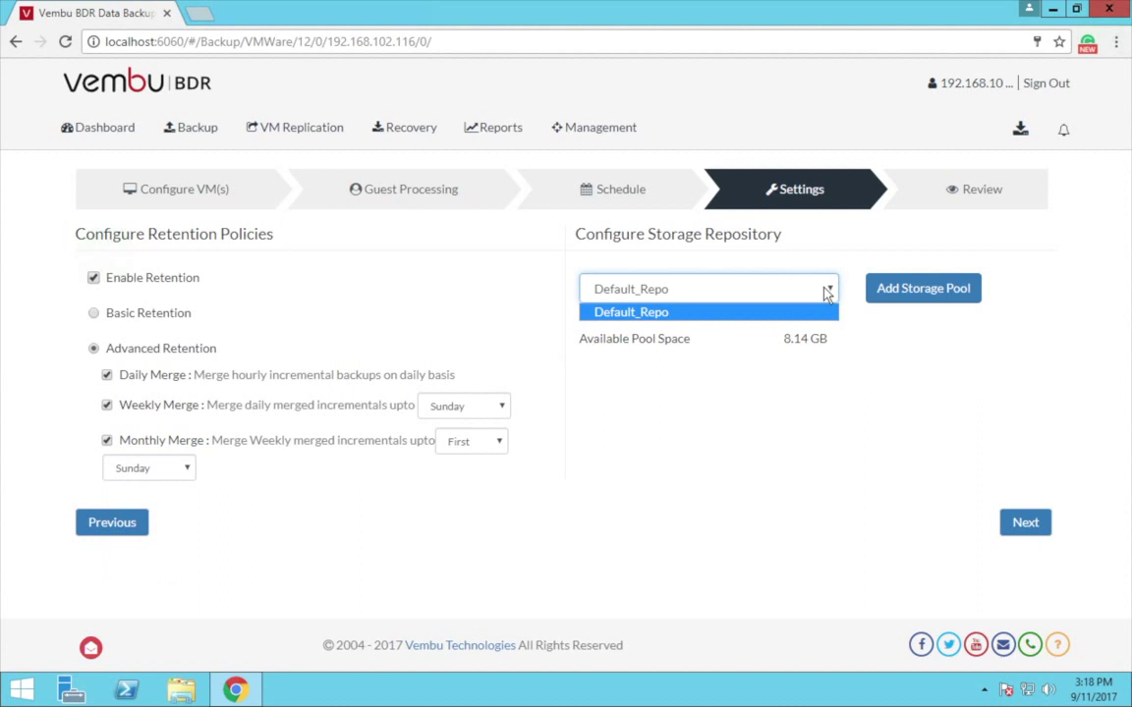
{"action": "left_click", "coordinate": [861, 366]}
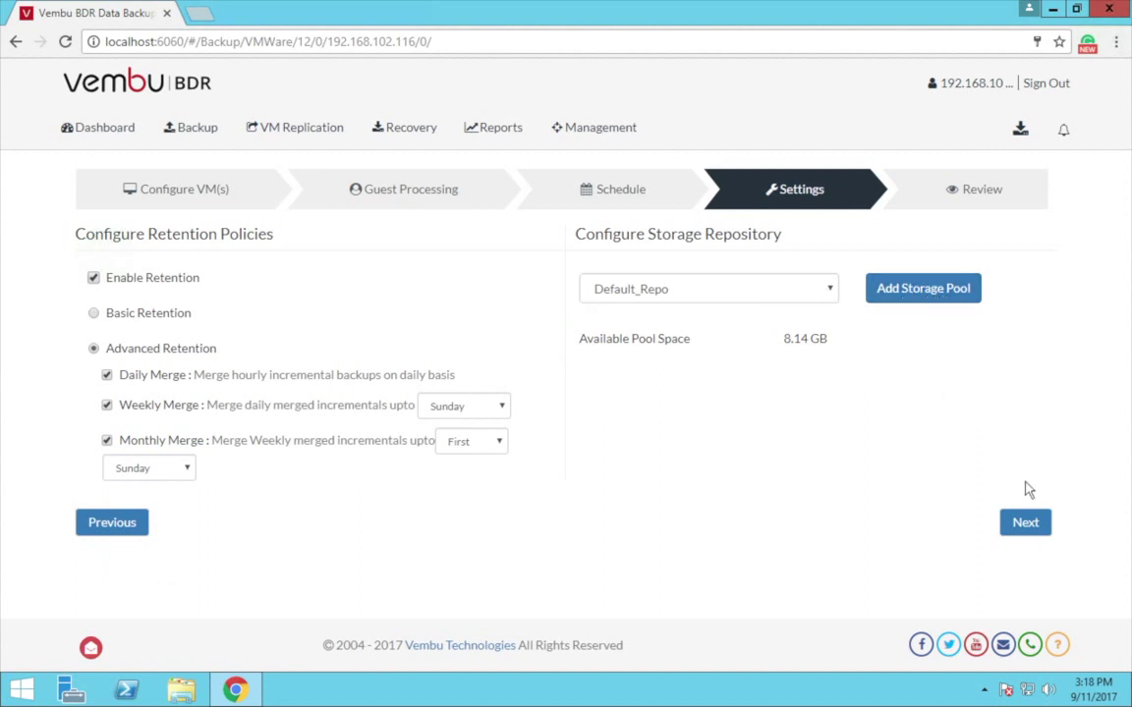
{"action": "left_click", "coordinate": [1022, 522]}
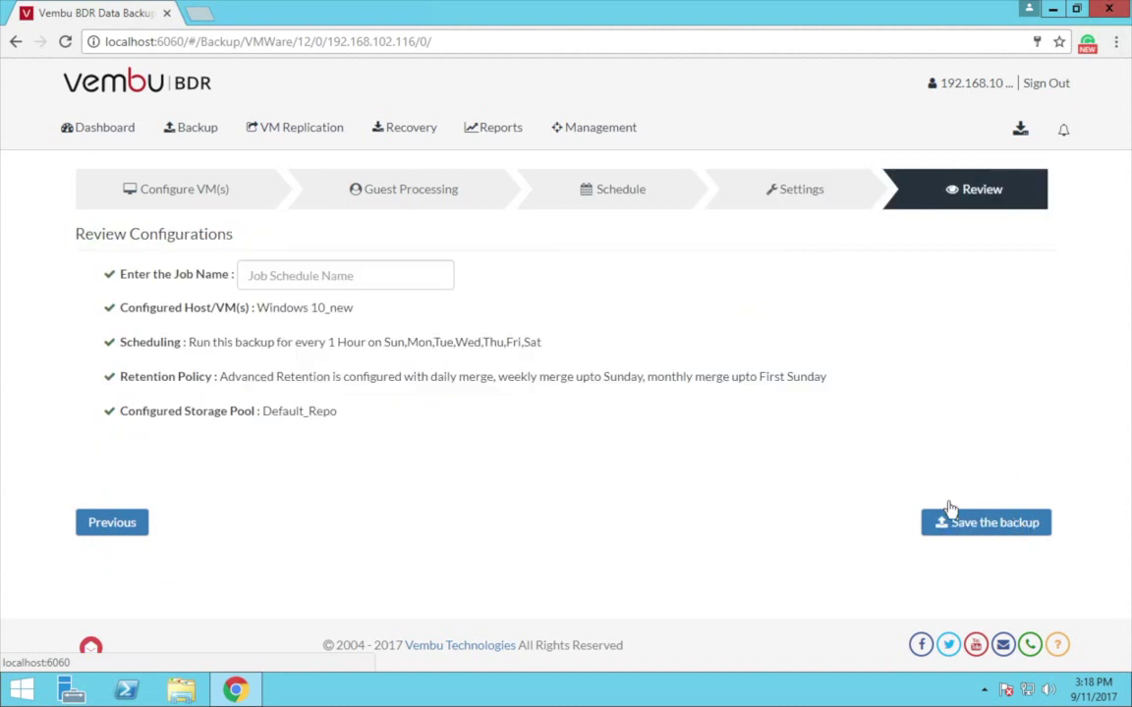
Step: Name the backup job backupVM and save it
{"action": "left_click", "coordinate": [381, 280]}
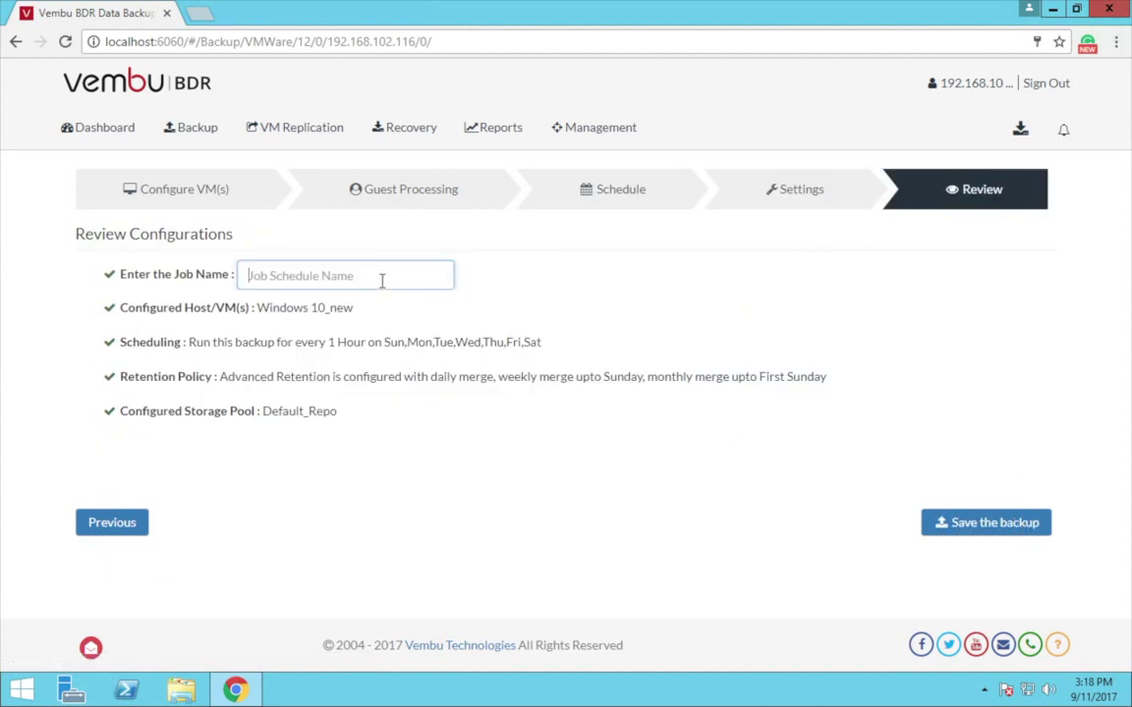
{"action": "type", "text": "bac"}
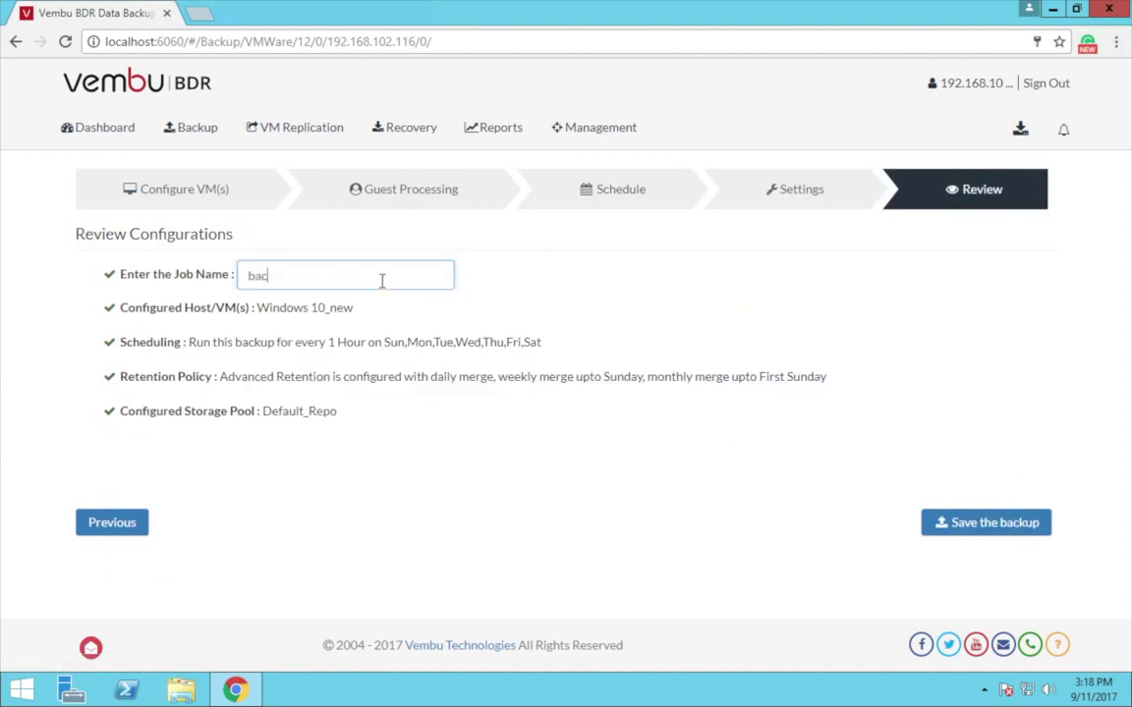
{"action": "type", "text": "kupVM"}
{"action": "left_click", "coordinate": [961, 525]}
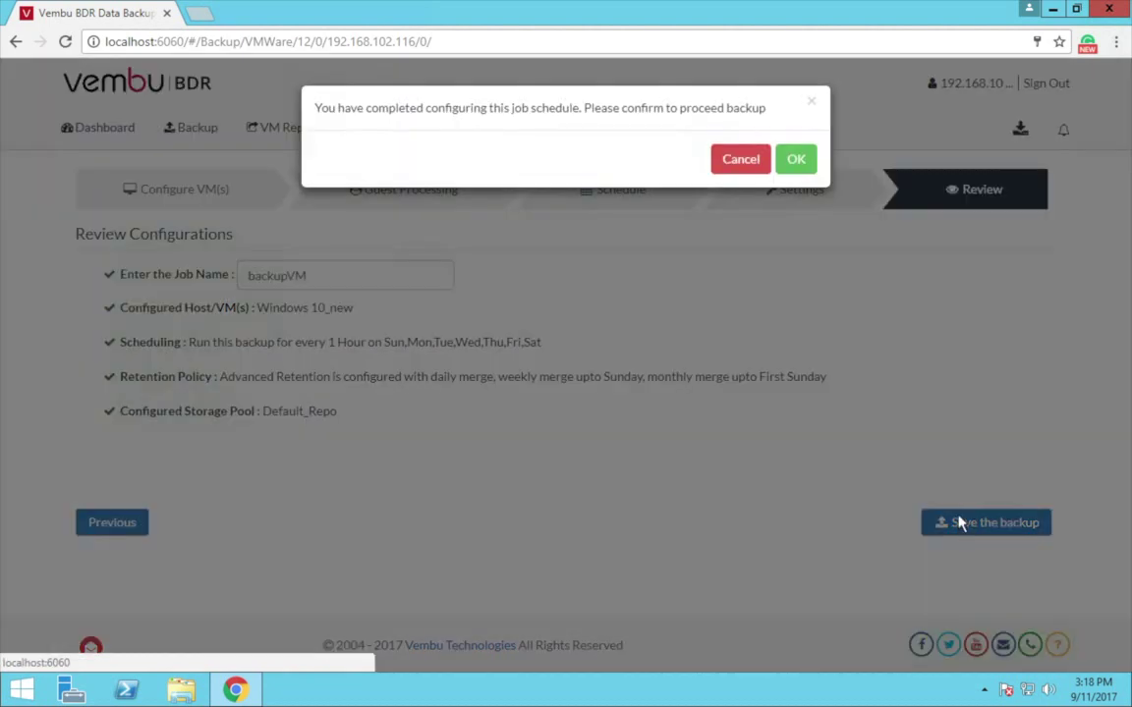
Step: Confirm the backup and display the List of Backup Jobs showing backupVM
{"action": "left_click", "coordinate": [794, 160]}
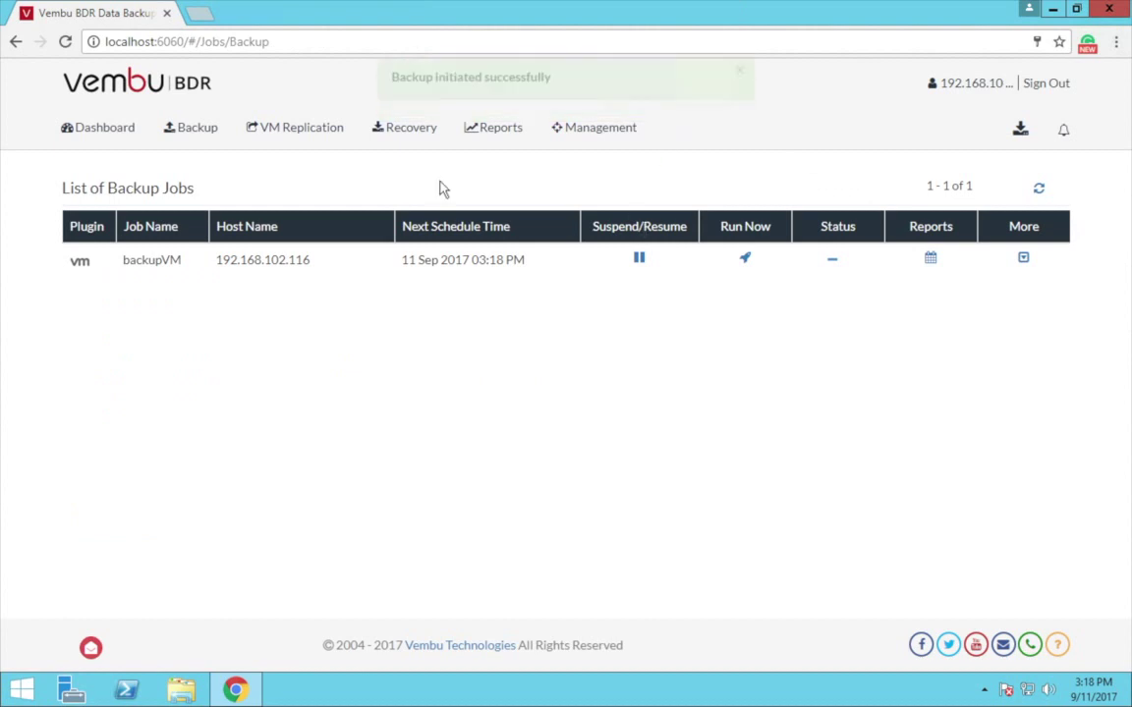
{"action": "left_click", "coordinate": [218, 130]}
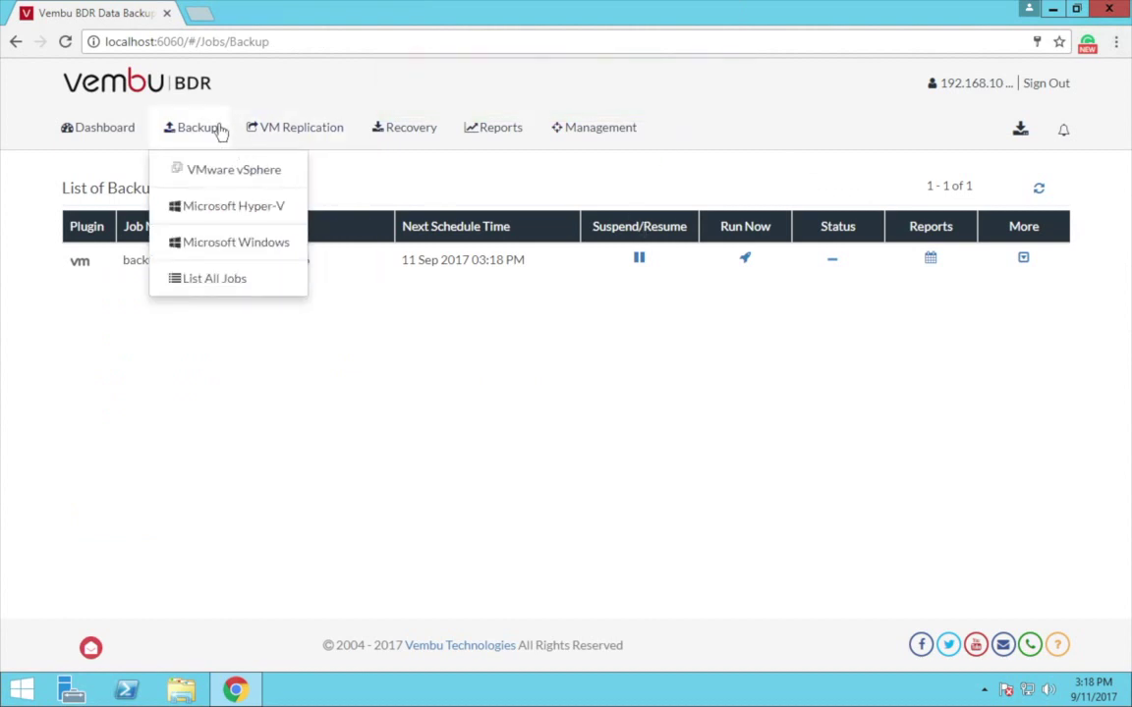
{"action": "left_click", "coordinate": [235, 282]}
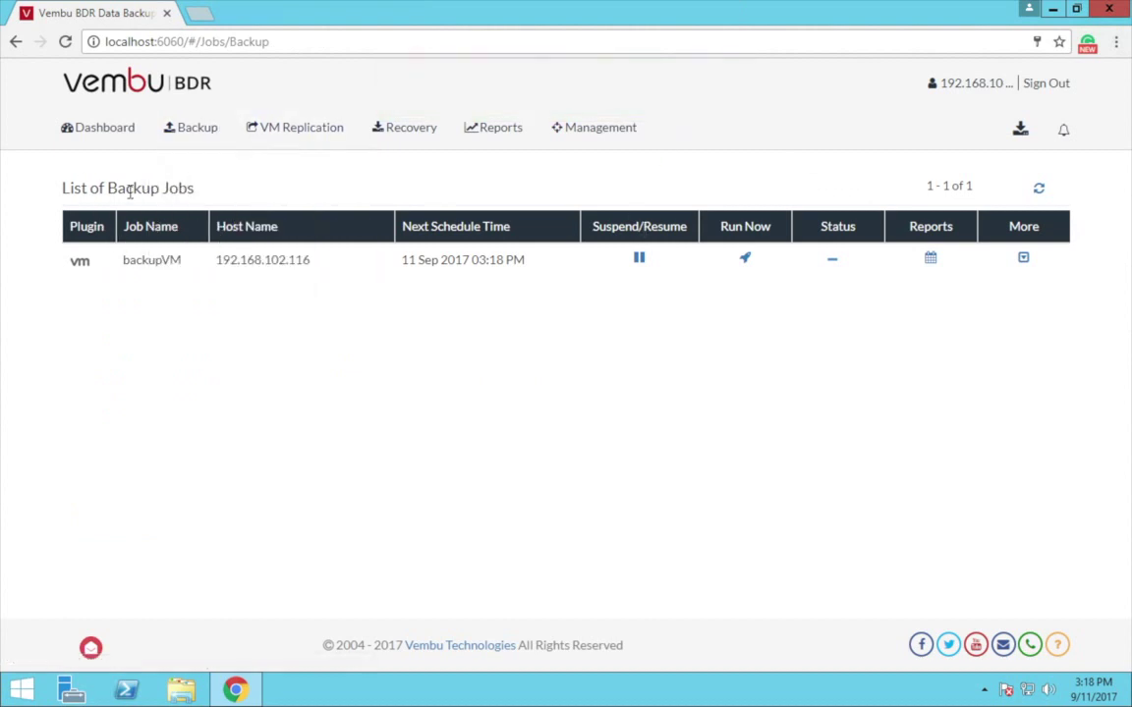